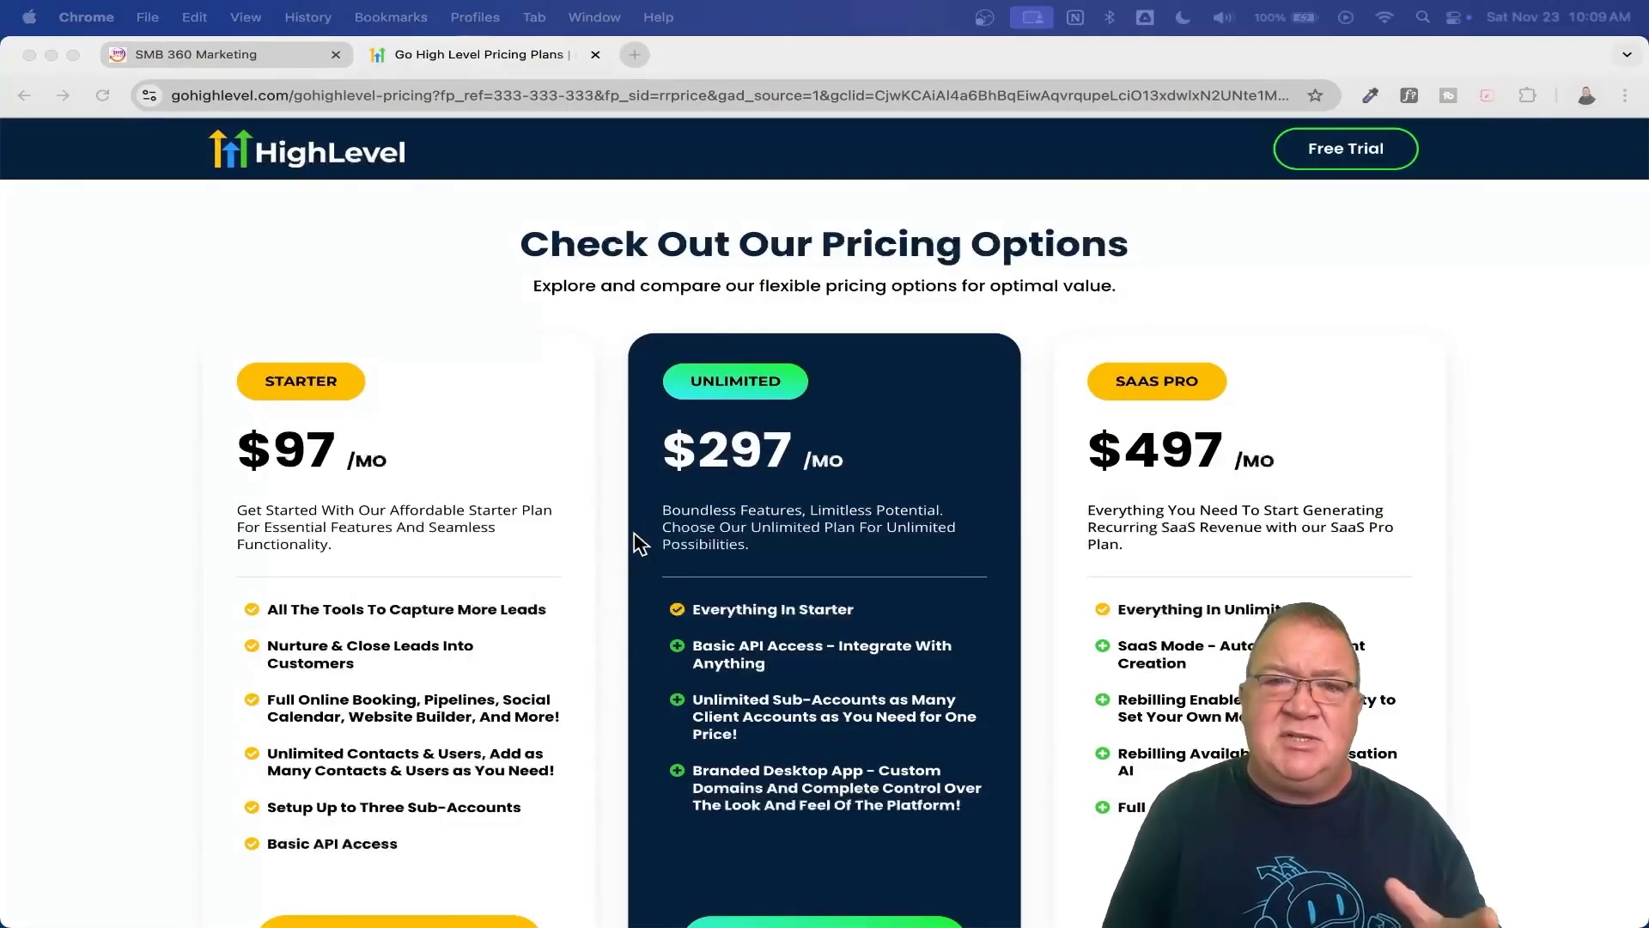
pyautogui.scroll(-2, 639, 543)
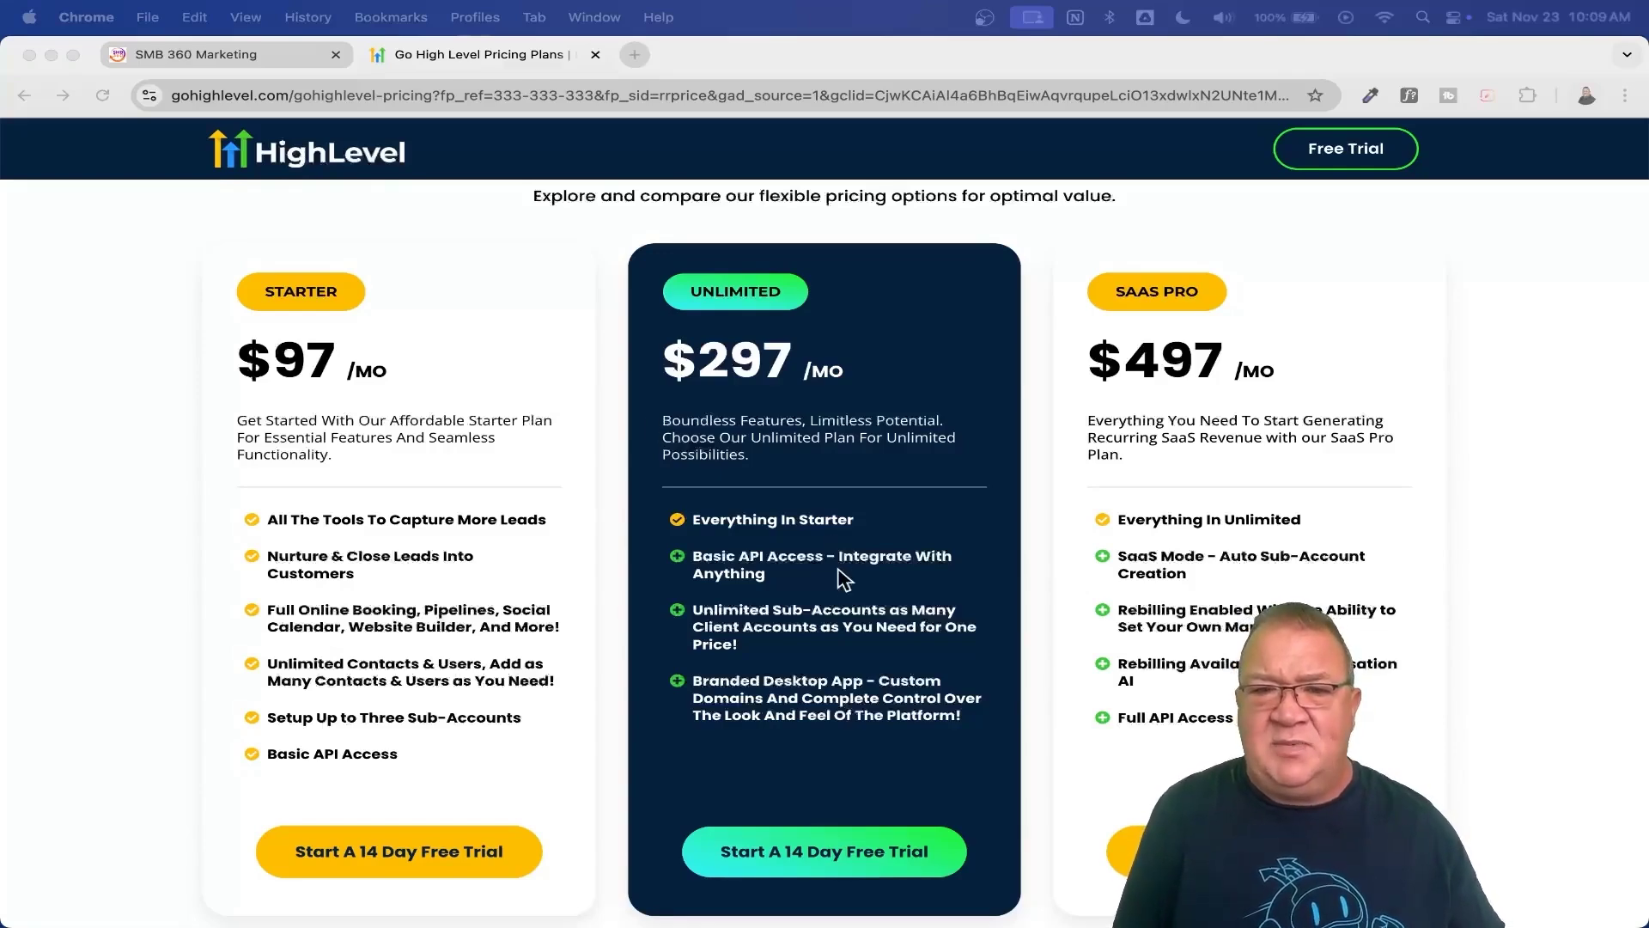
pyautogui.scroll(-1, 848, 592)
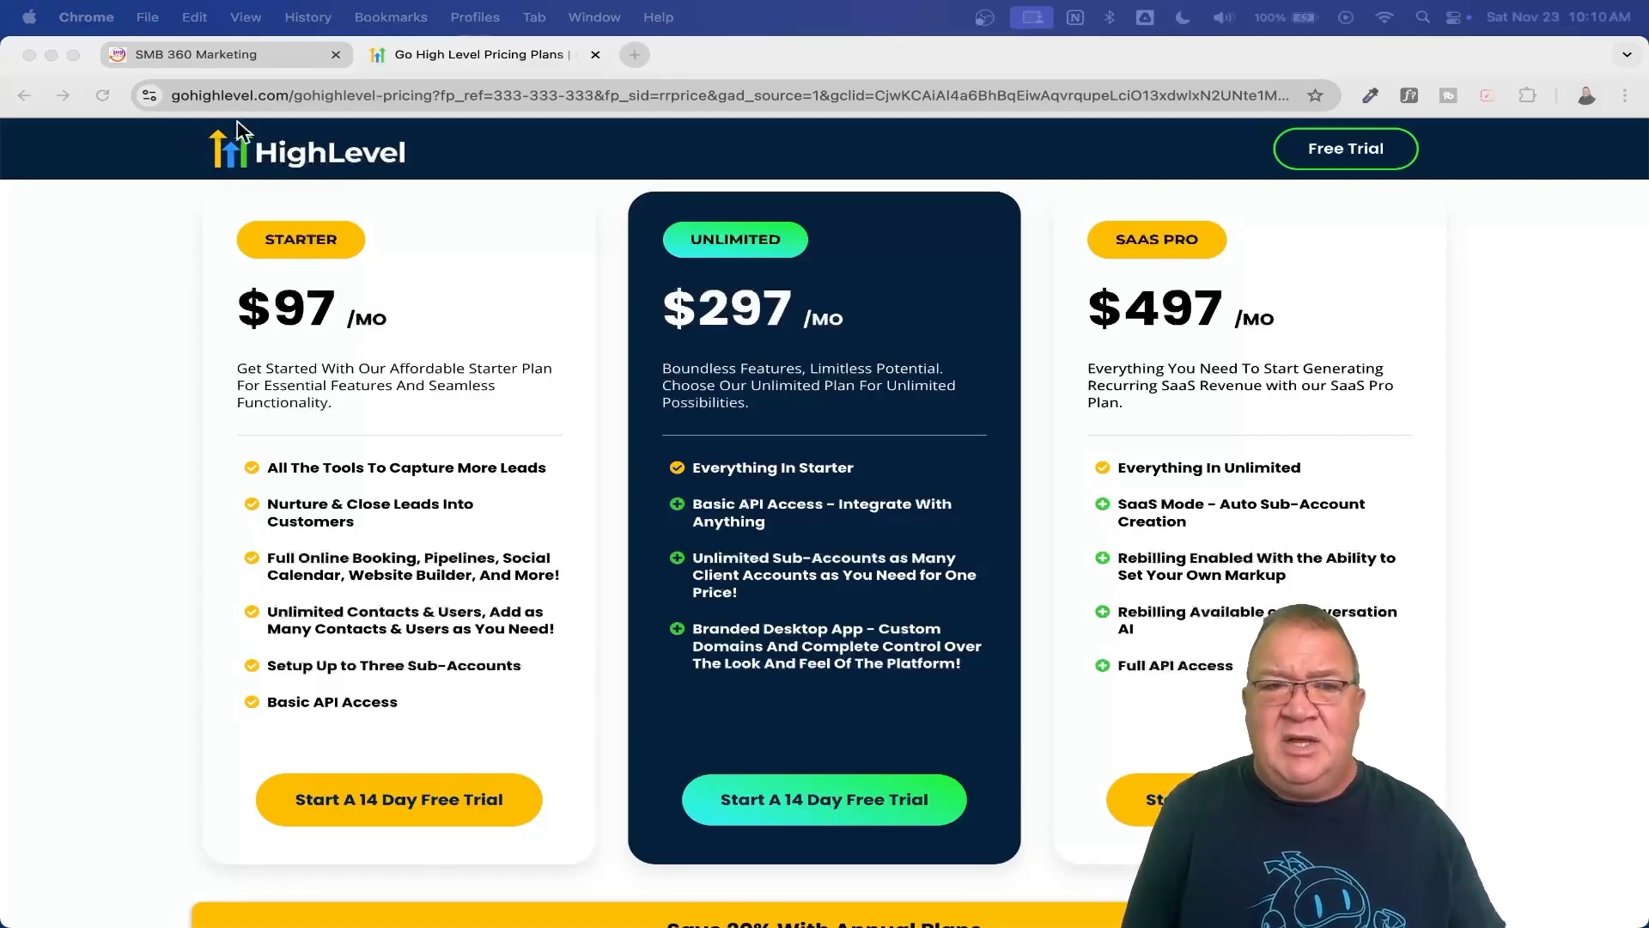
pyautogui.scroll(5, 180, 238)
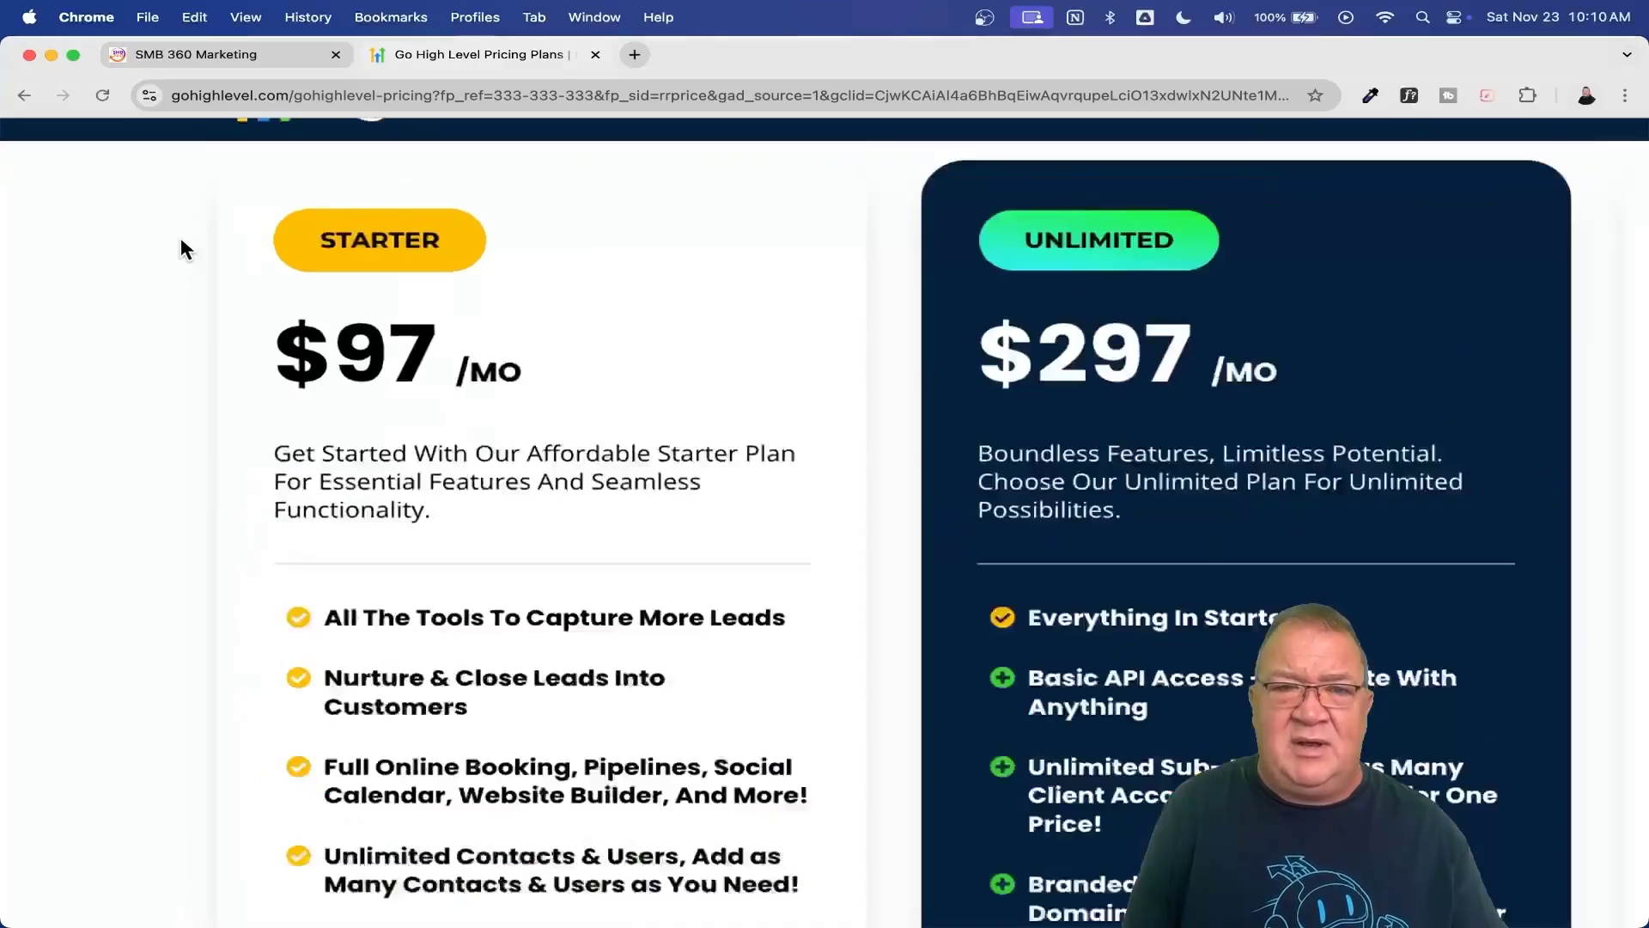
pyautogui.scroll(4, 180, 239)
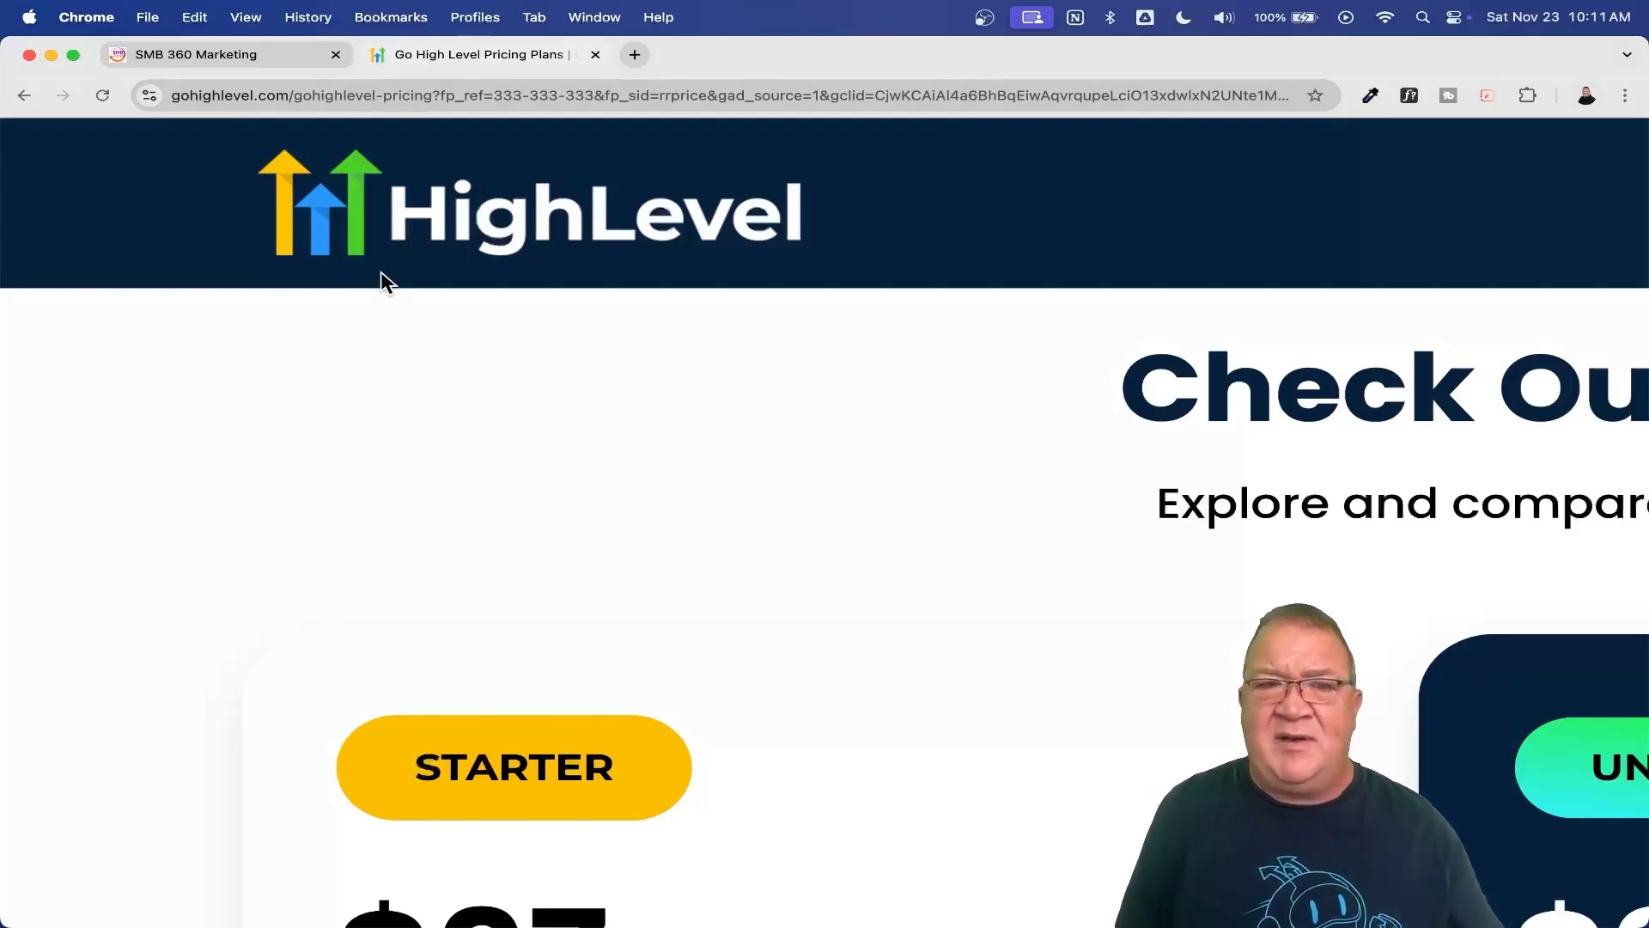
pyautogui.scroll(-5, 384, 300)
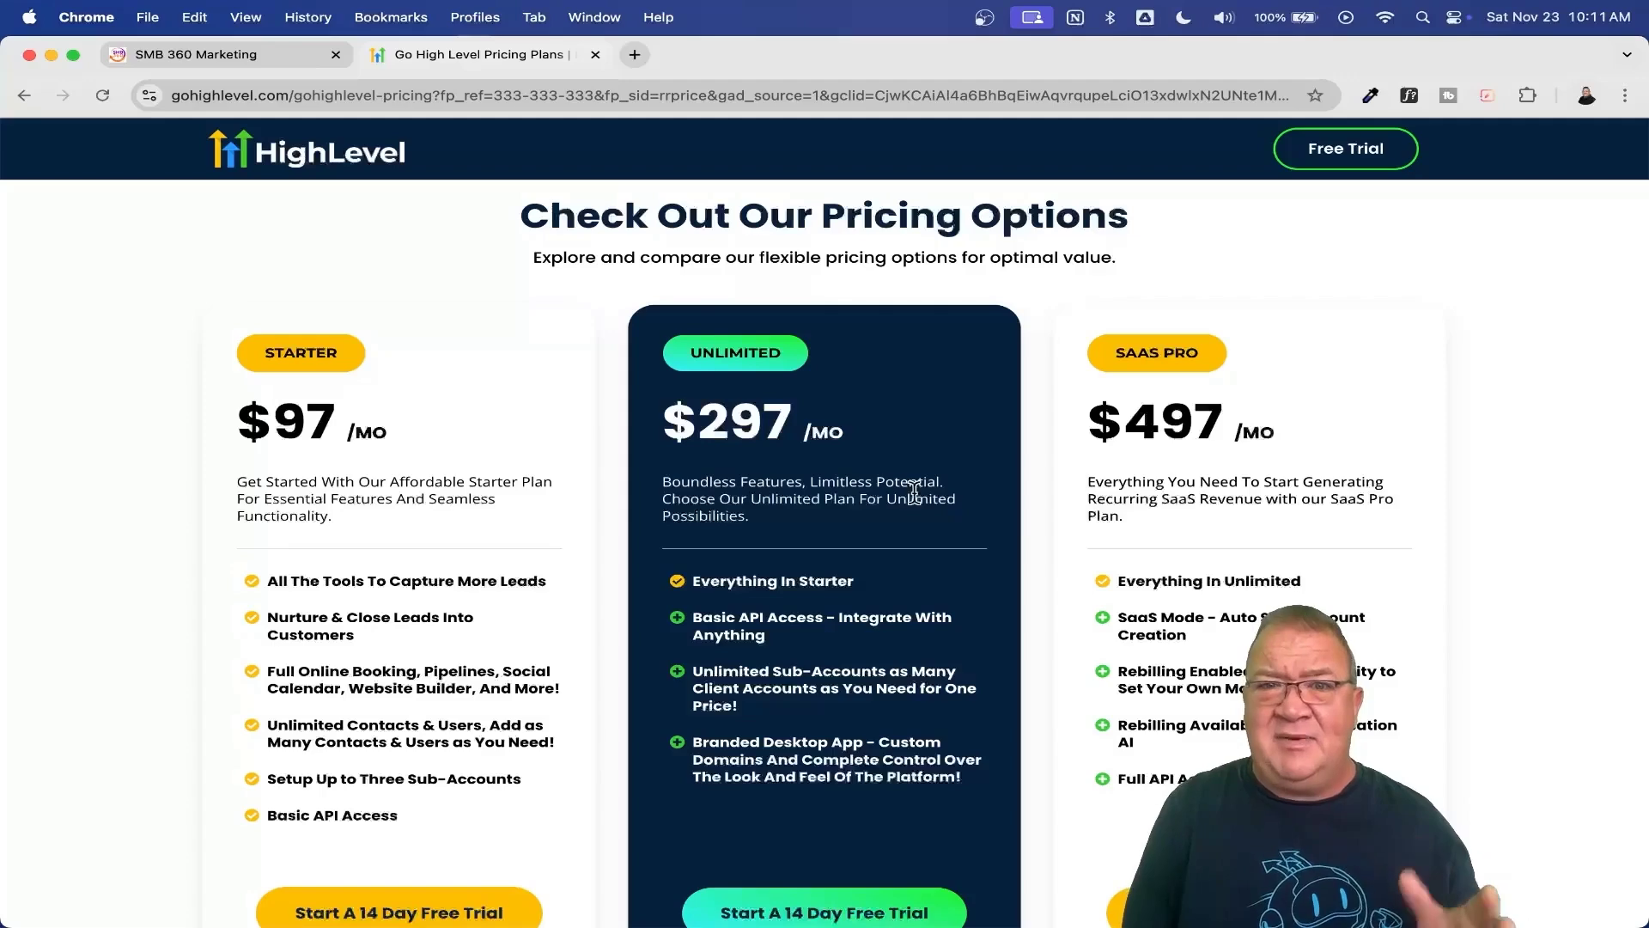
# - Scroll HighLevel's pricing page down to the $97 Starter, $297 Unlimited and $497 SaaS Pro plans
pyautogui.scroll(-2, 386, 550)
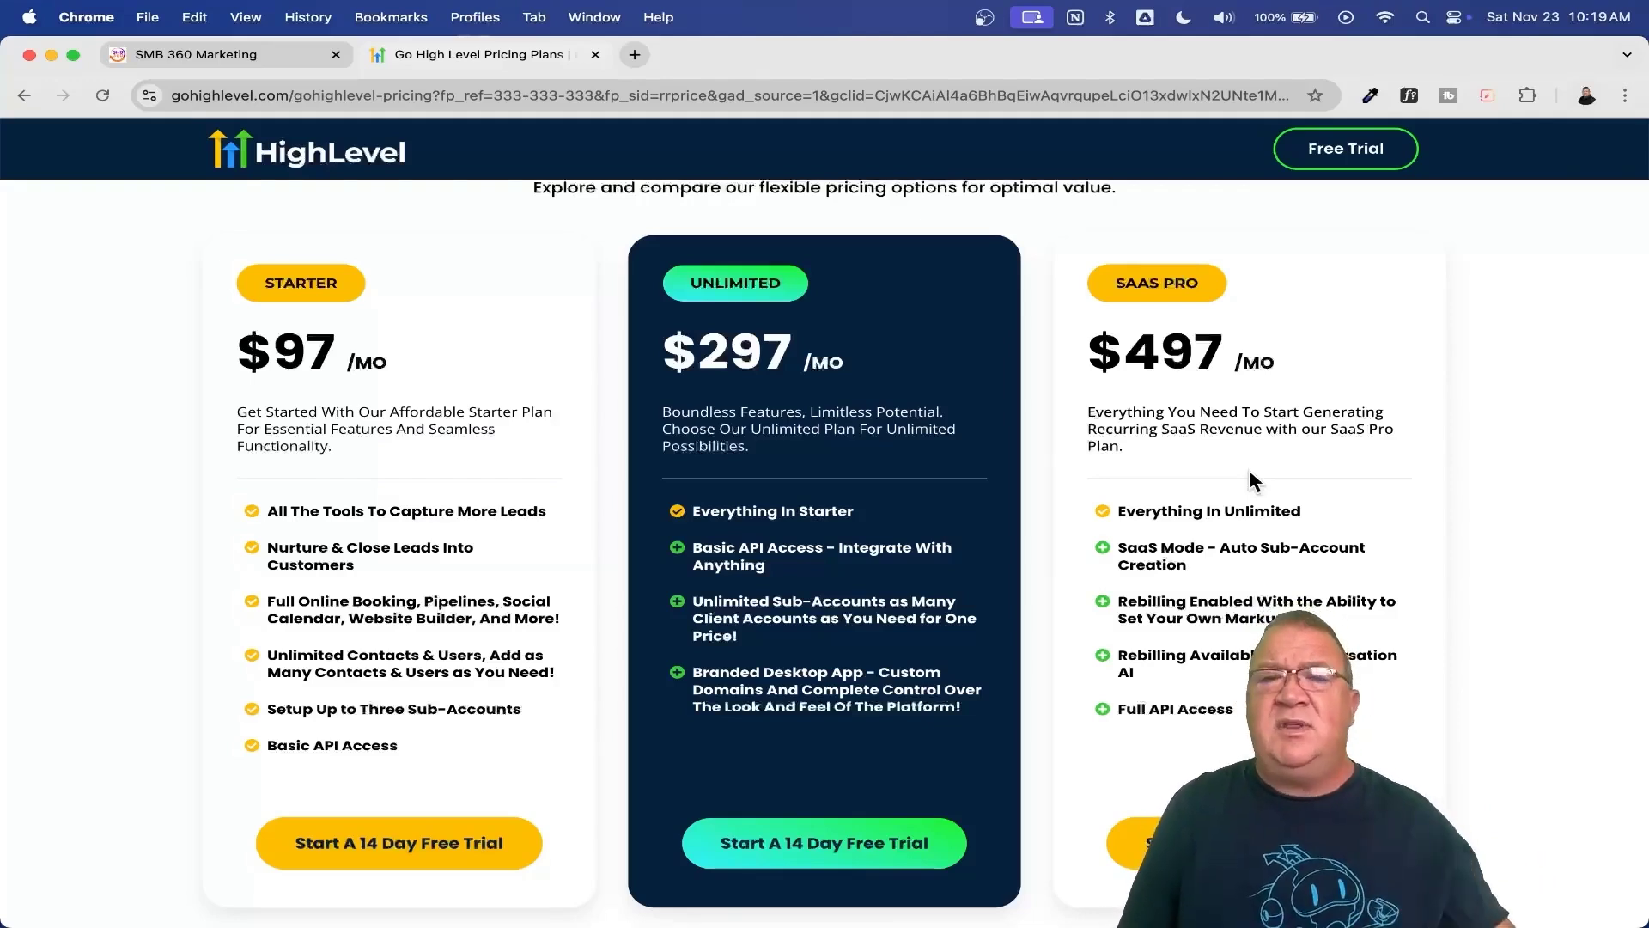
# - Switch to the SMB 360 app and review its Company Settings page
pyautogui.click(183, 58)
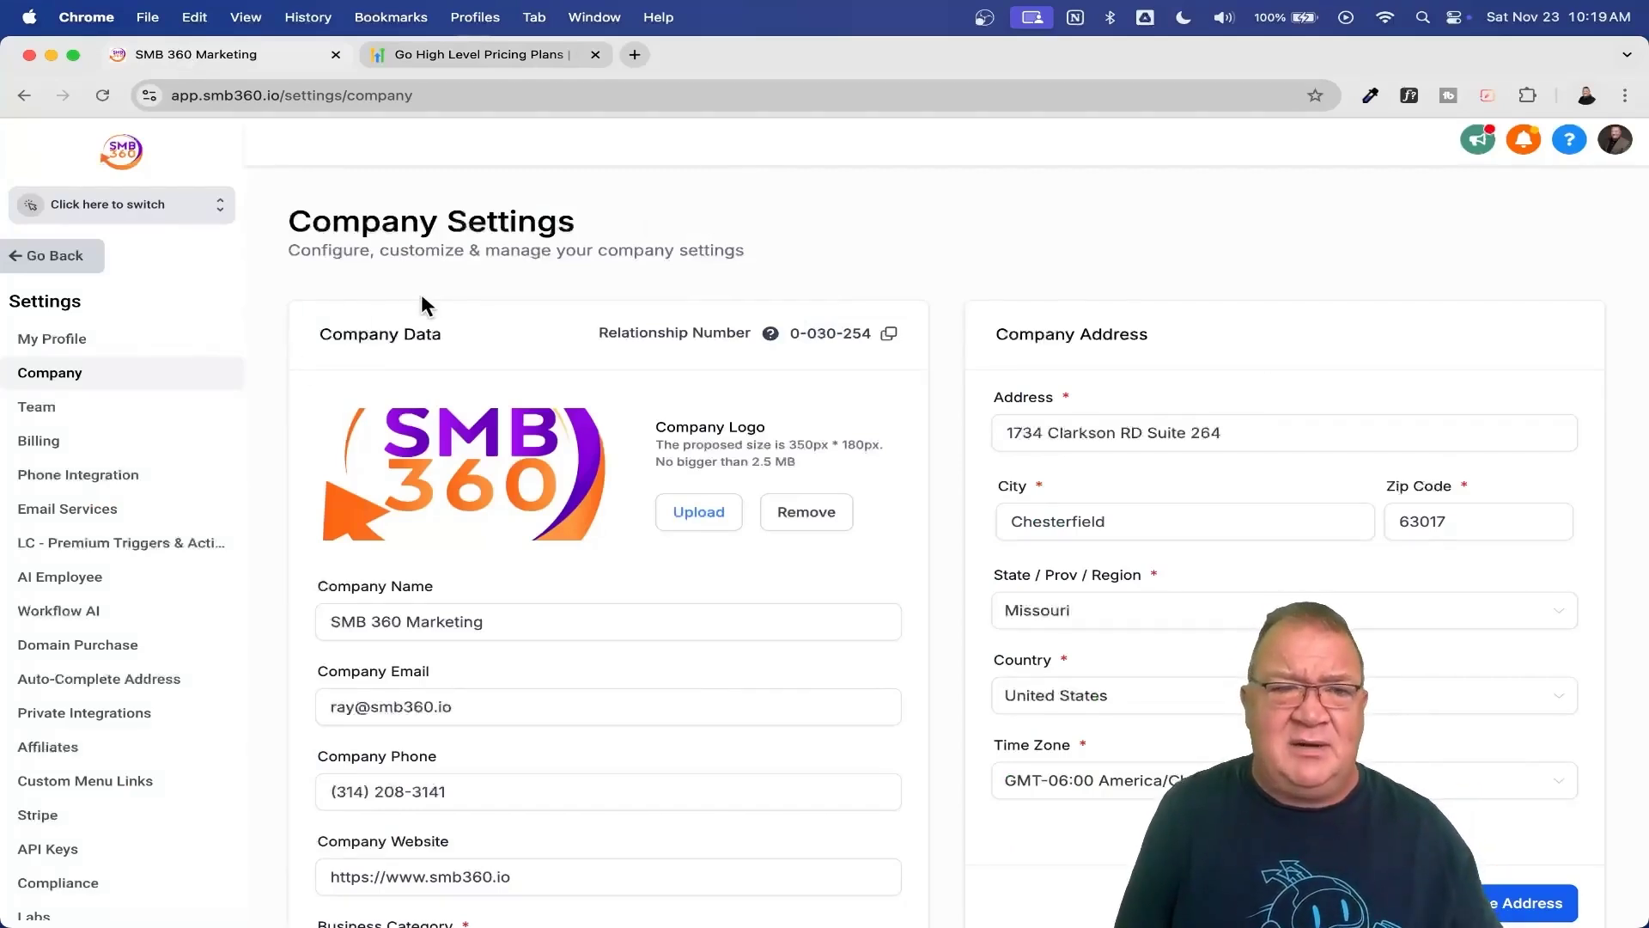
pyautogui.scroll(10, 93, 164)
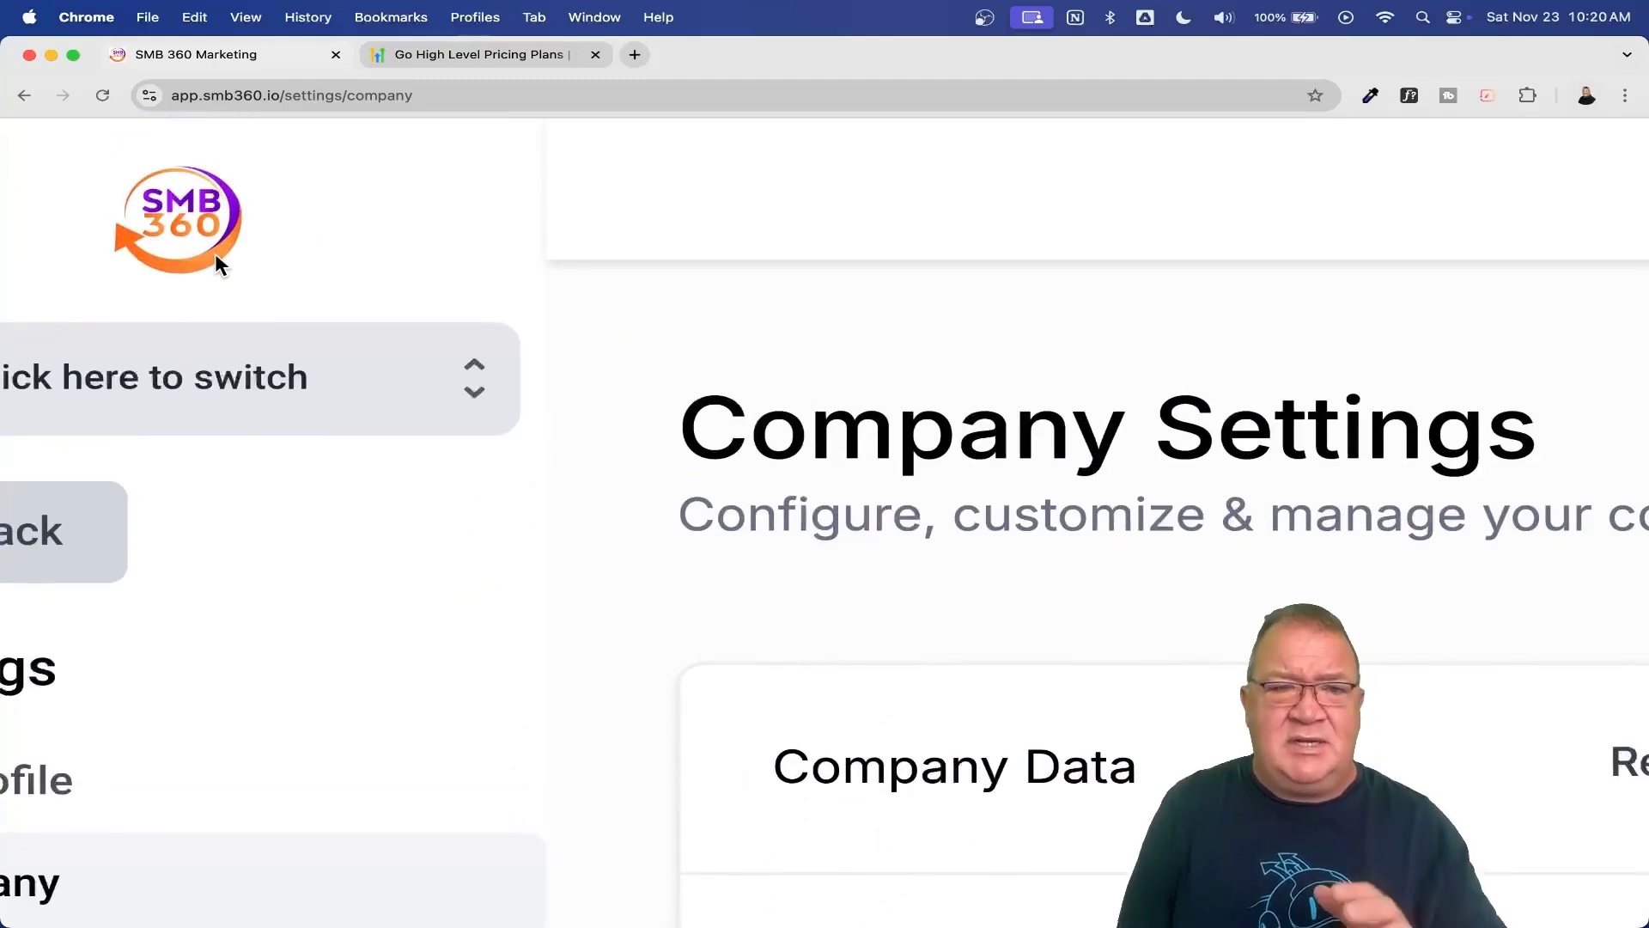
pyautogui.scroll(-10, 217, 258)
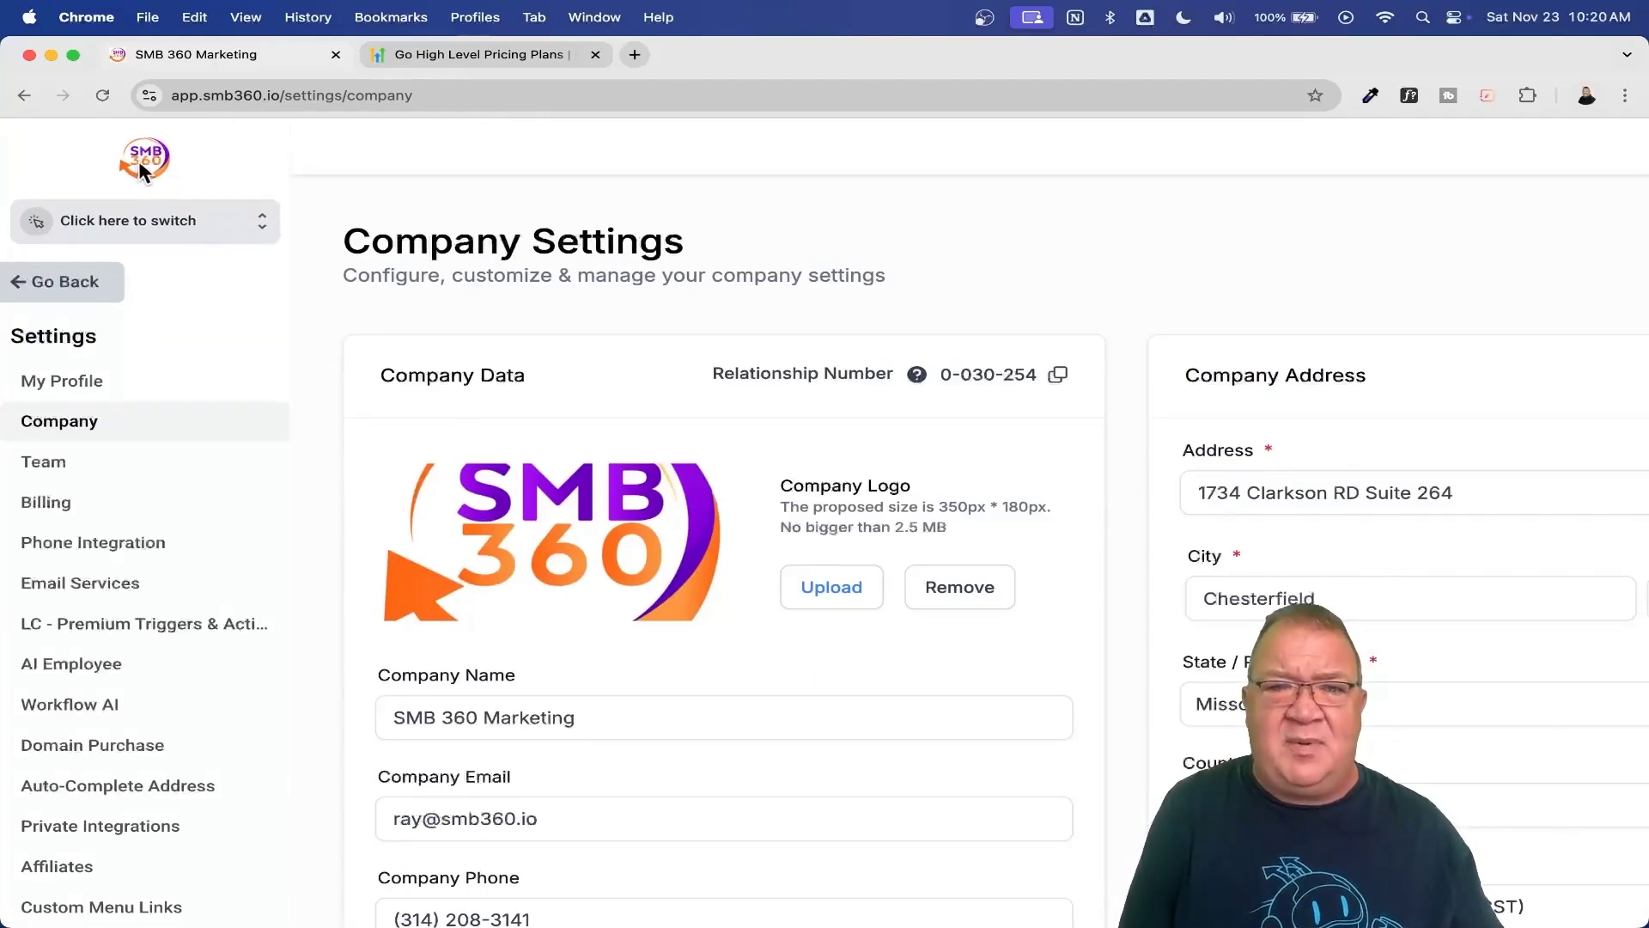
# - Glance at HighLevel's pricing plans, then return to review the SMB 360 logo, company details and address
pyautogui.click(431, 53)
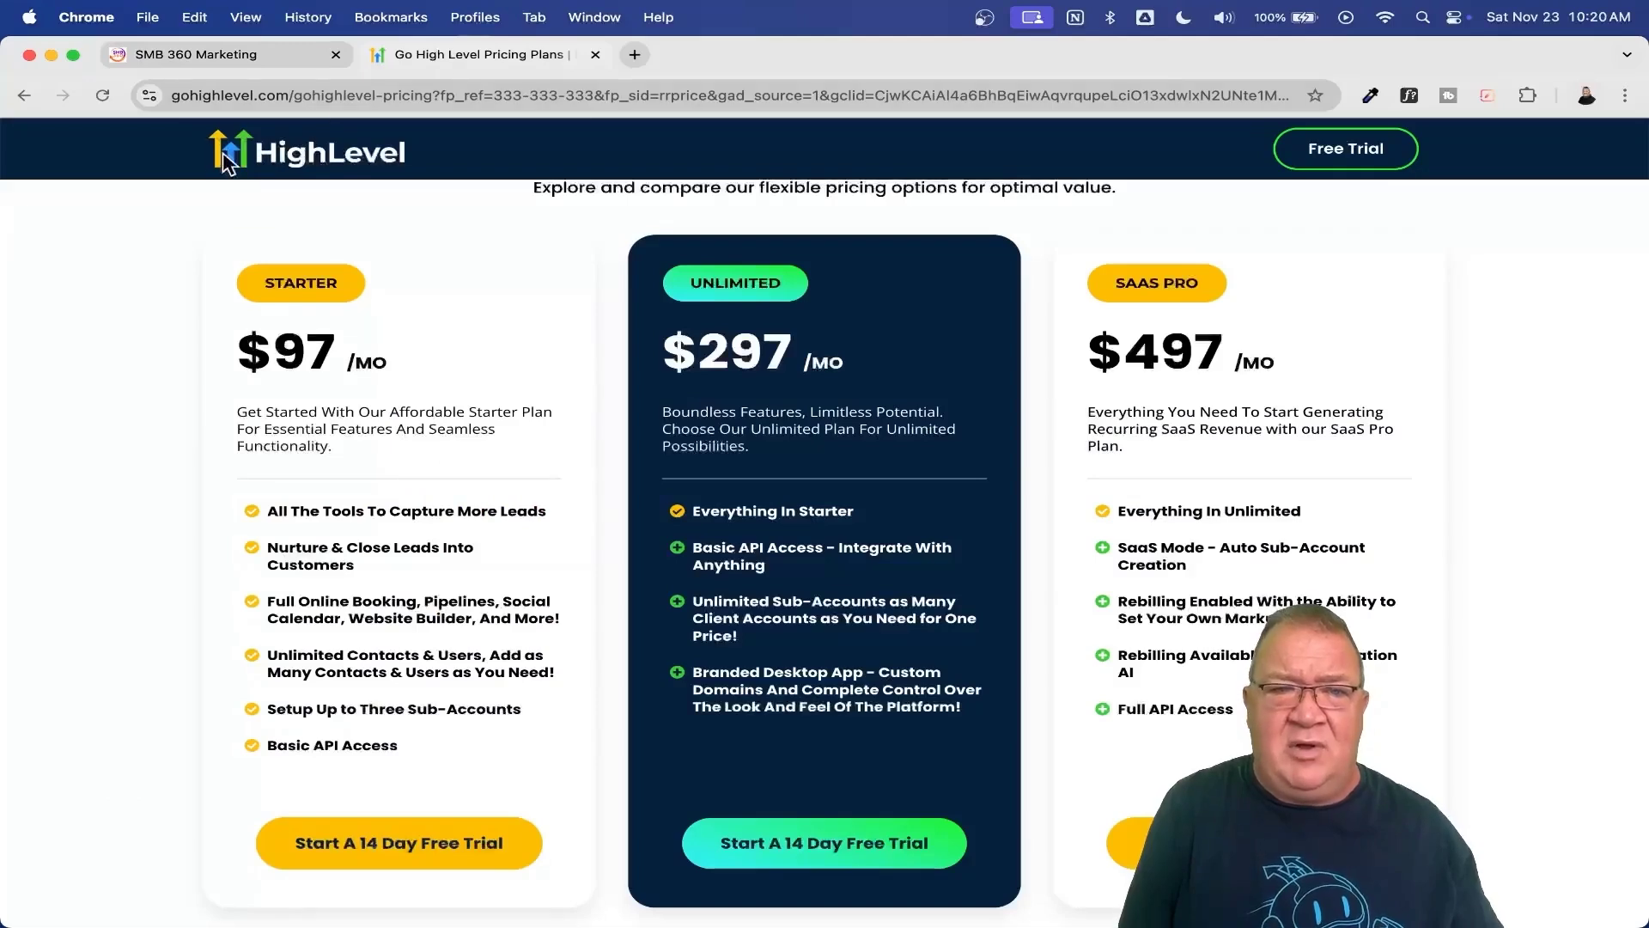
pyautogui.click(192, 53)
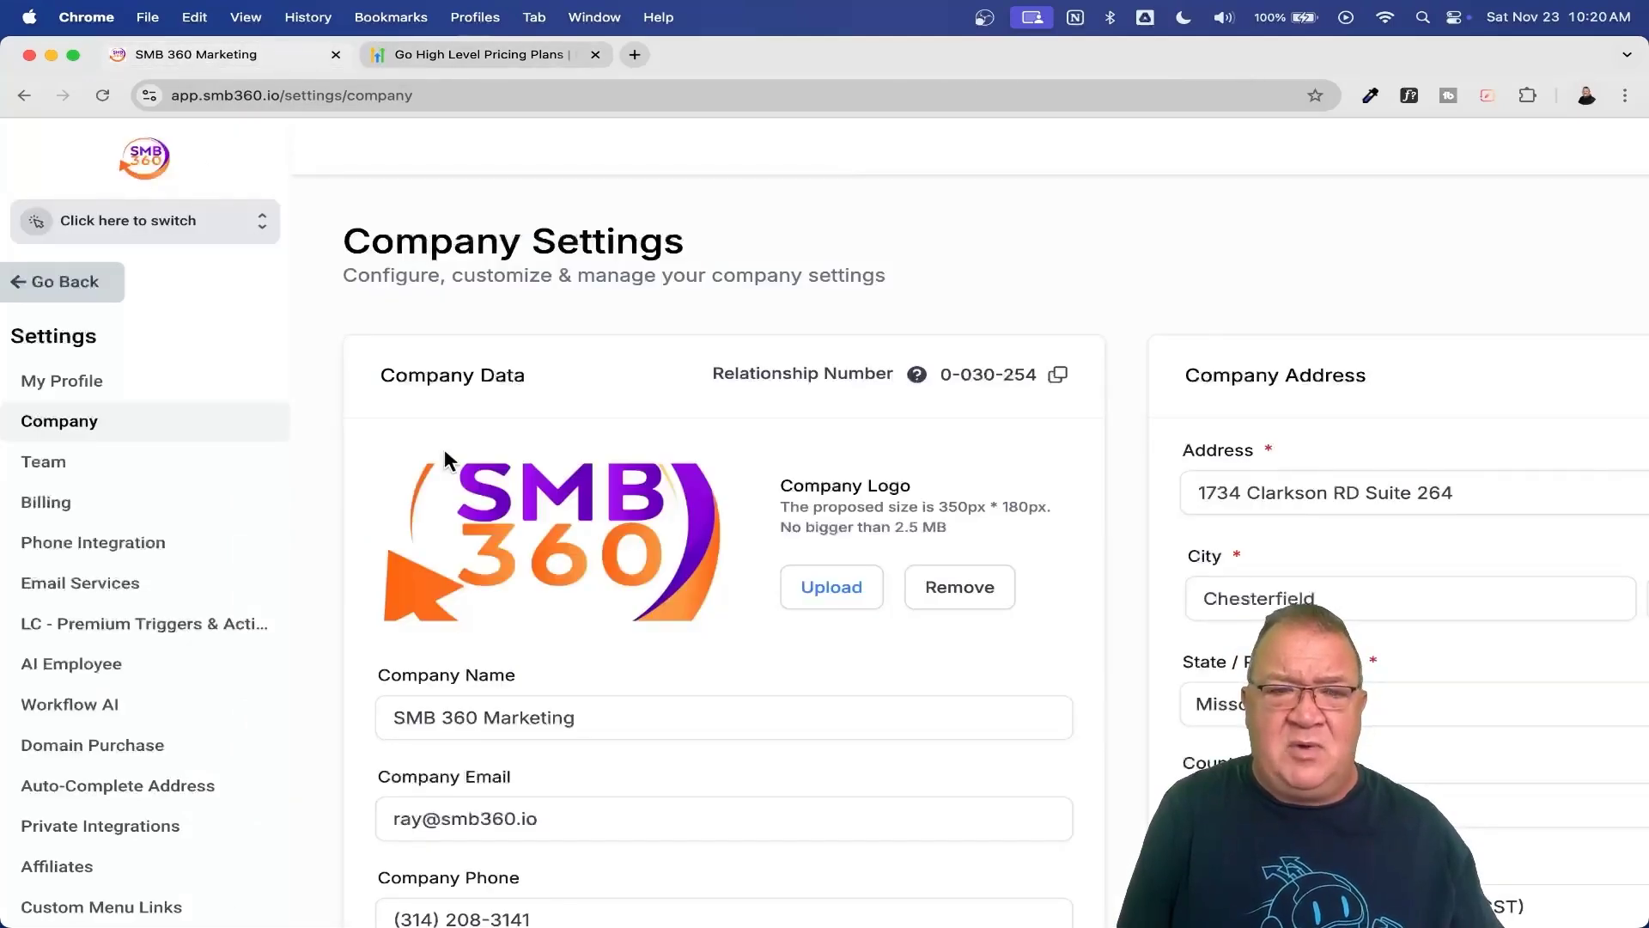
pyautogui.scroll(-4, 857, 630)
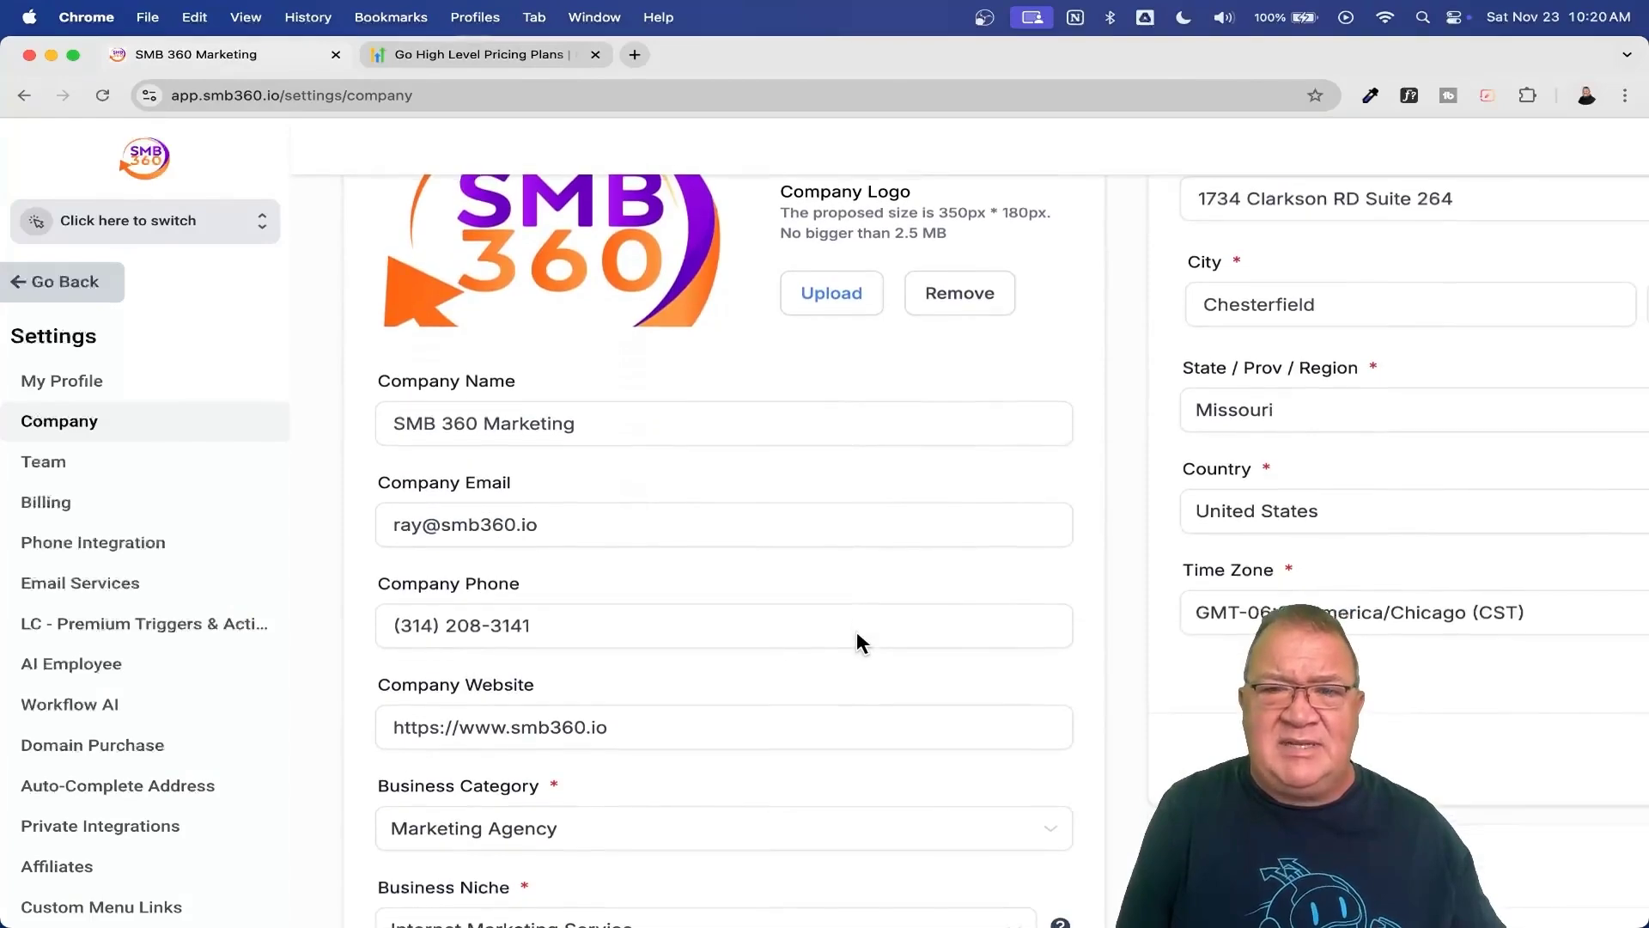
pyautogui.scroll(2, 741, 274)
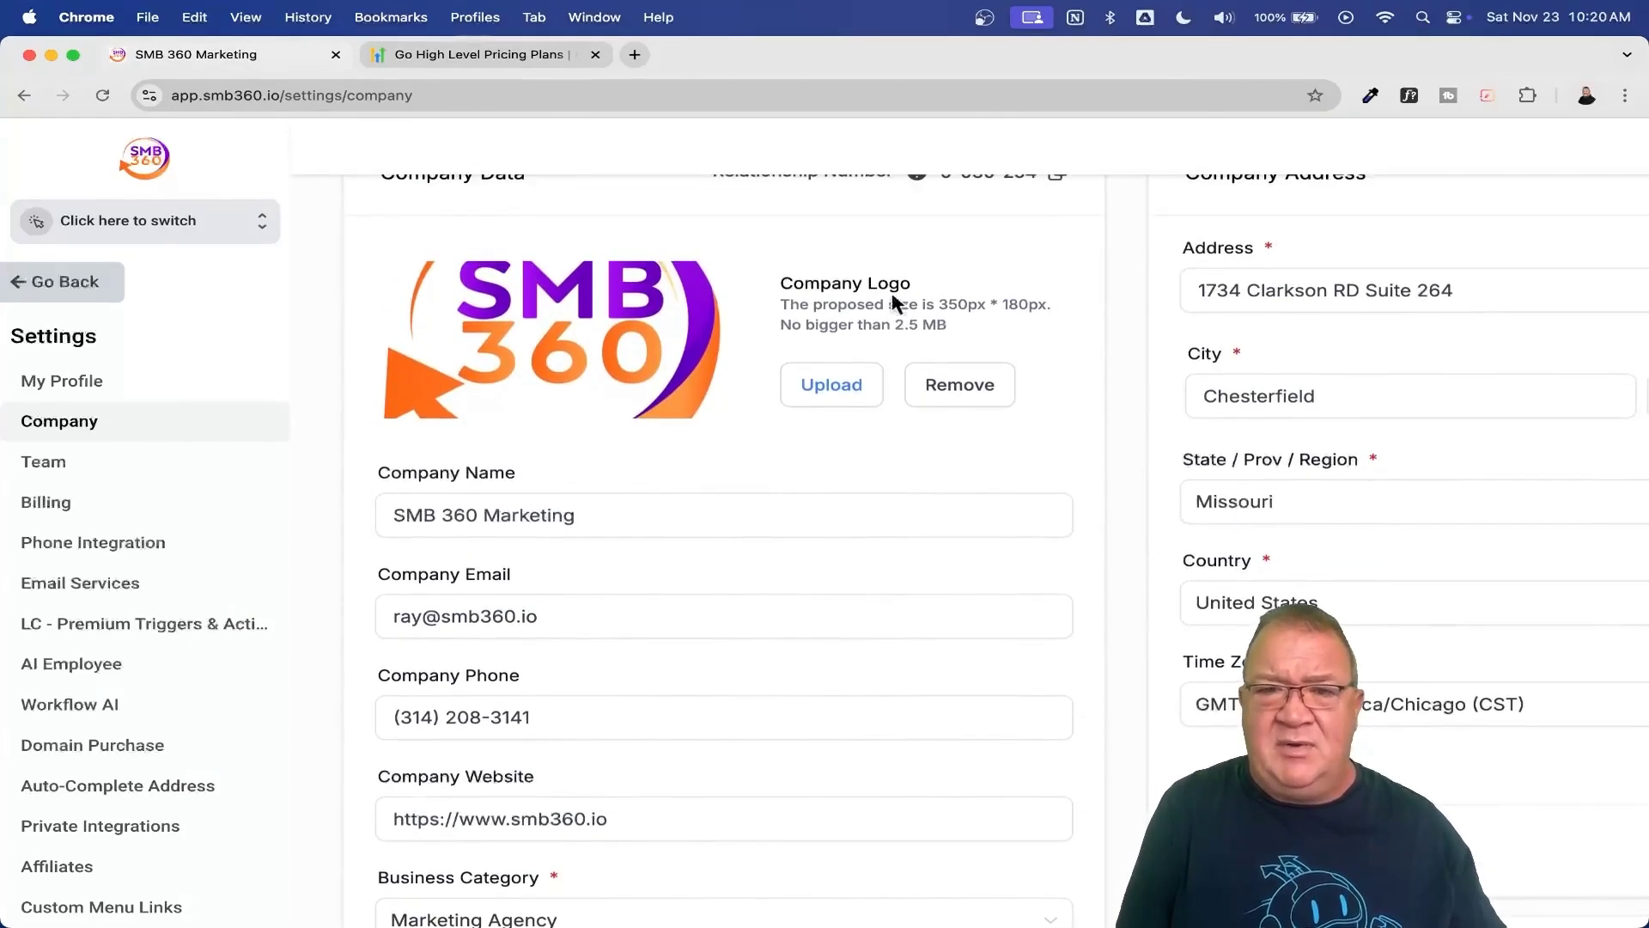
pyautogui.scroll(5, 910, 301)
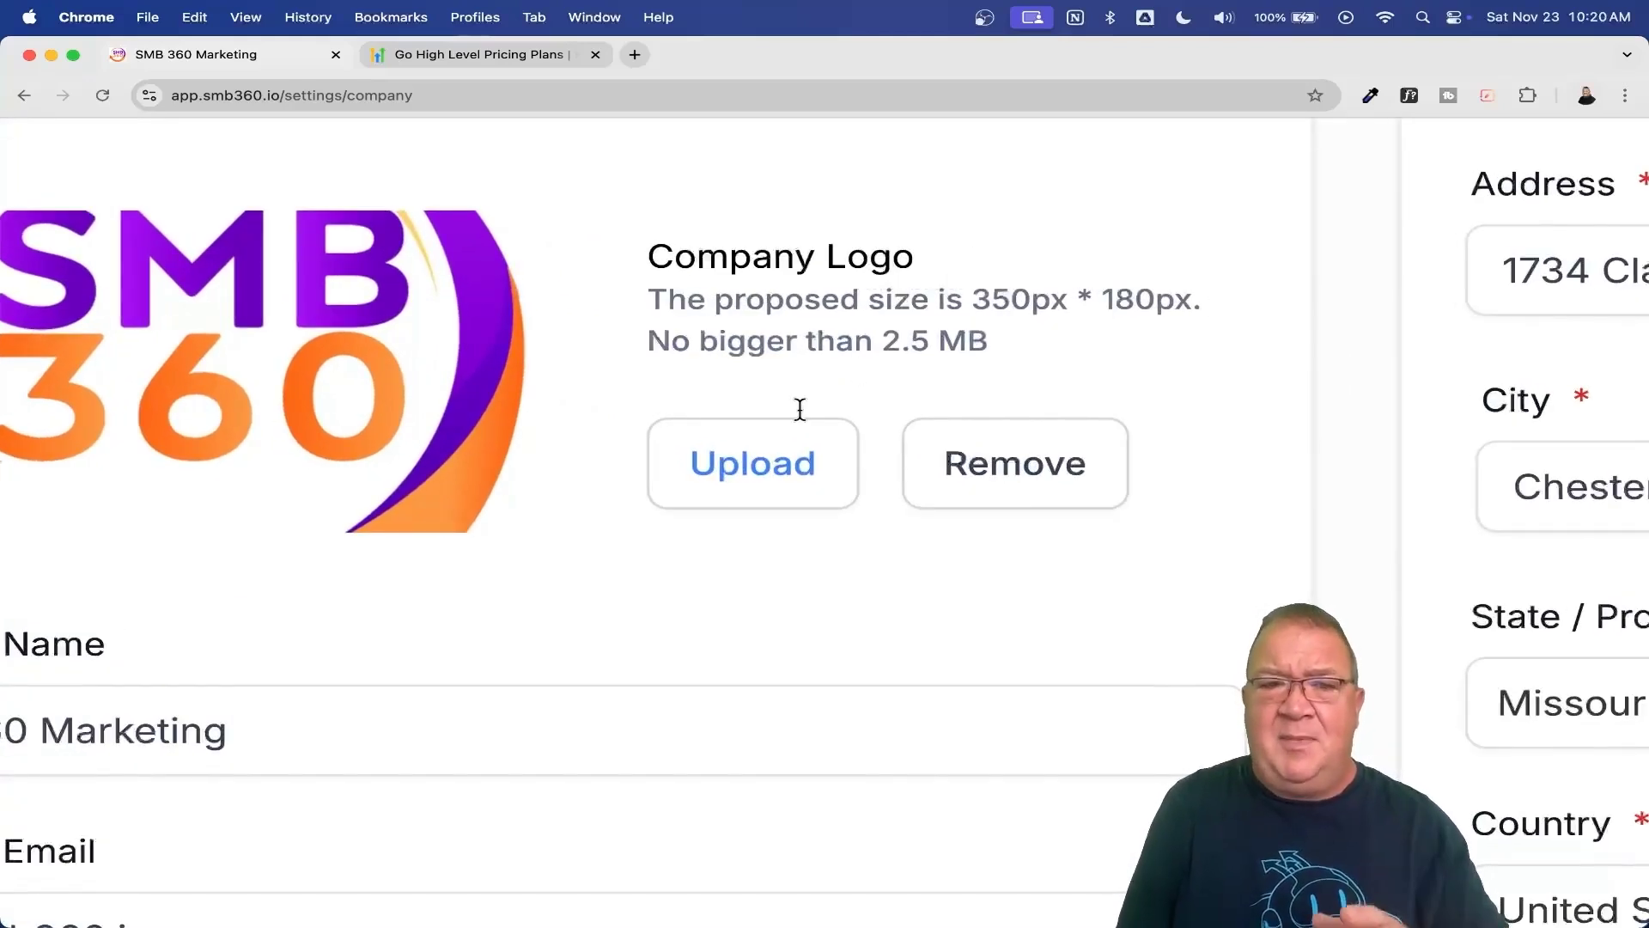
pyautogui.scroll(-5, 799, 409)
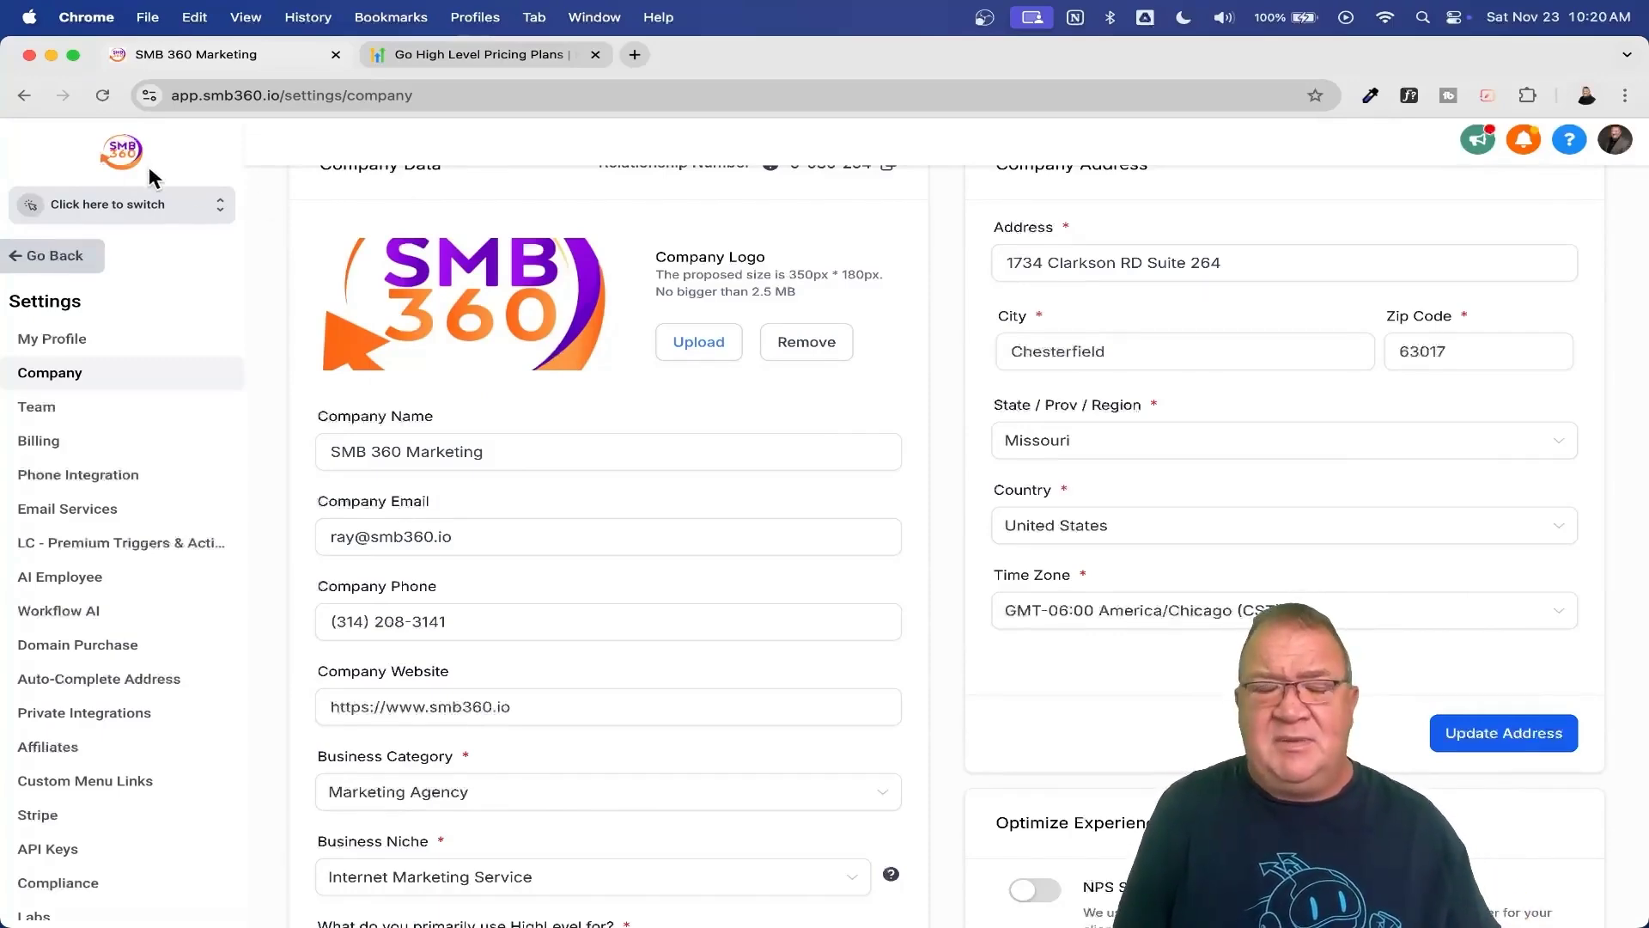
# - Scroll through the Agency Dashboard summary: 7 new customers, 53 total customers, $0 MRR
pyautogui.scroll(-8, 714, 387)
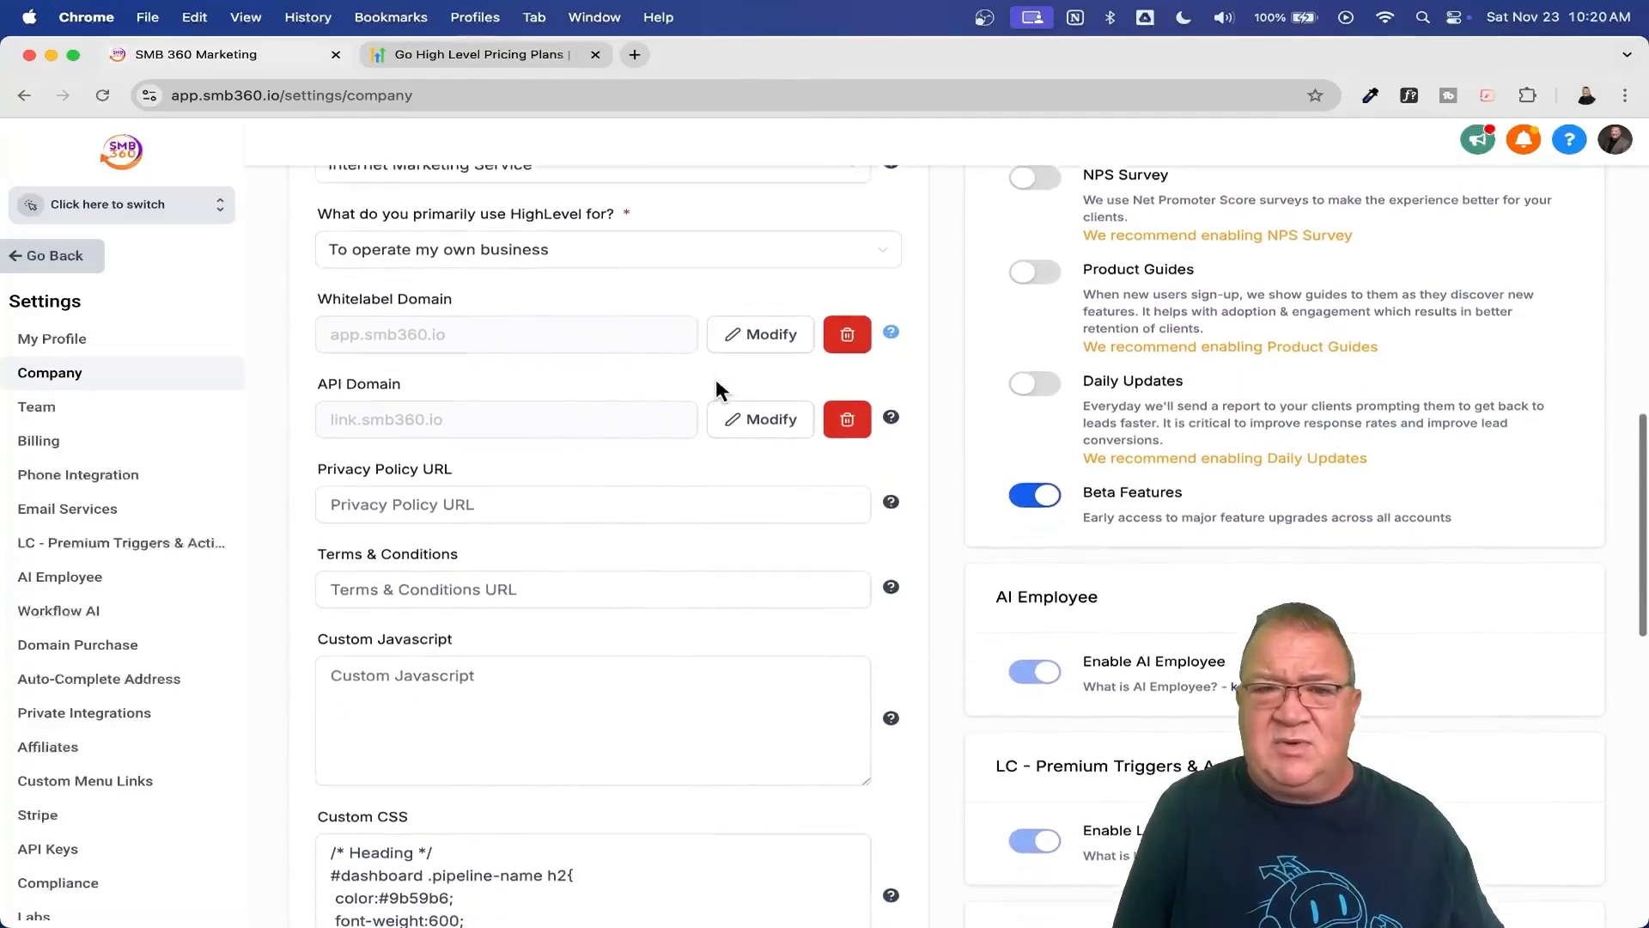
pyautogui.scroll(5, 715, 381)
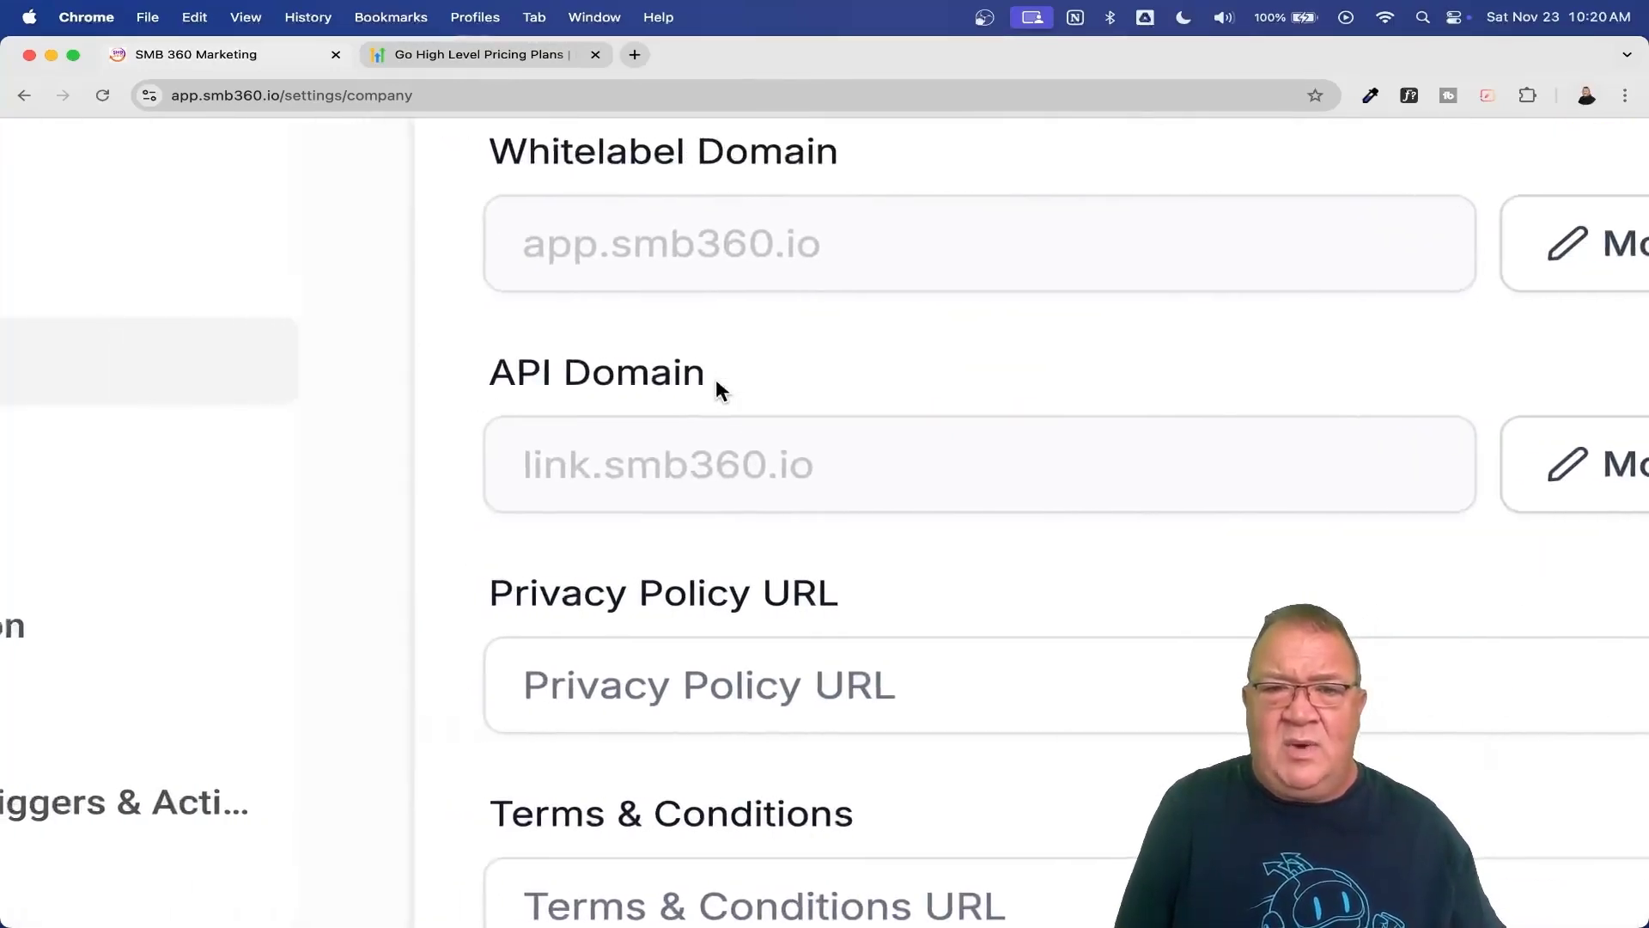
pyautogui.scroll(-5, 716, 380)
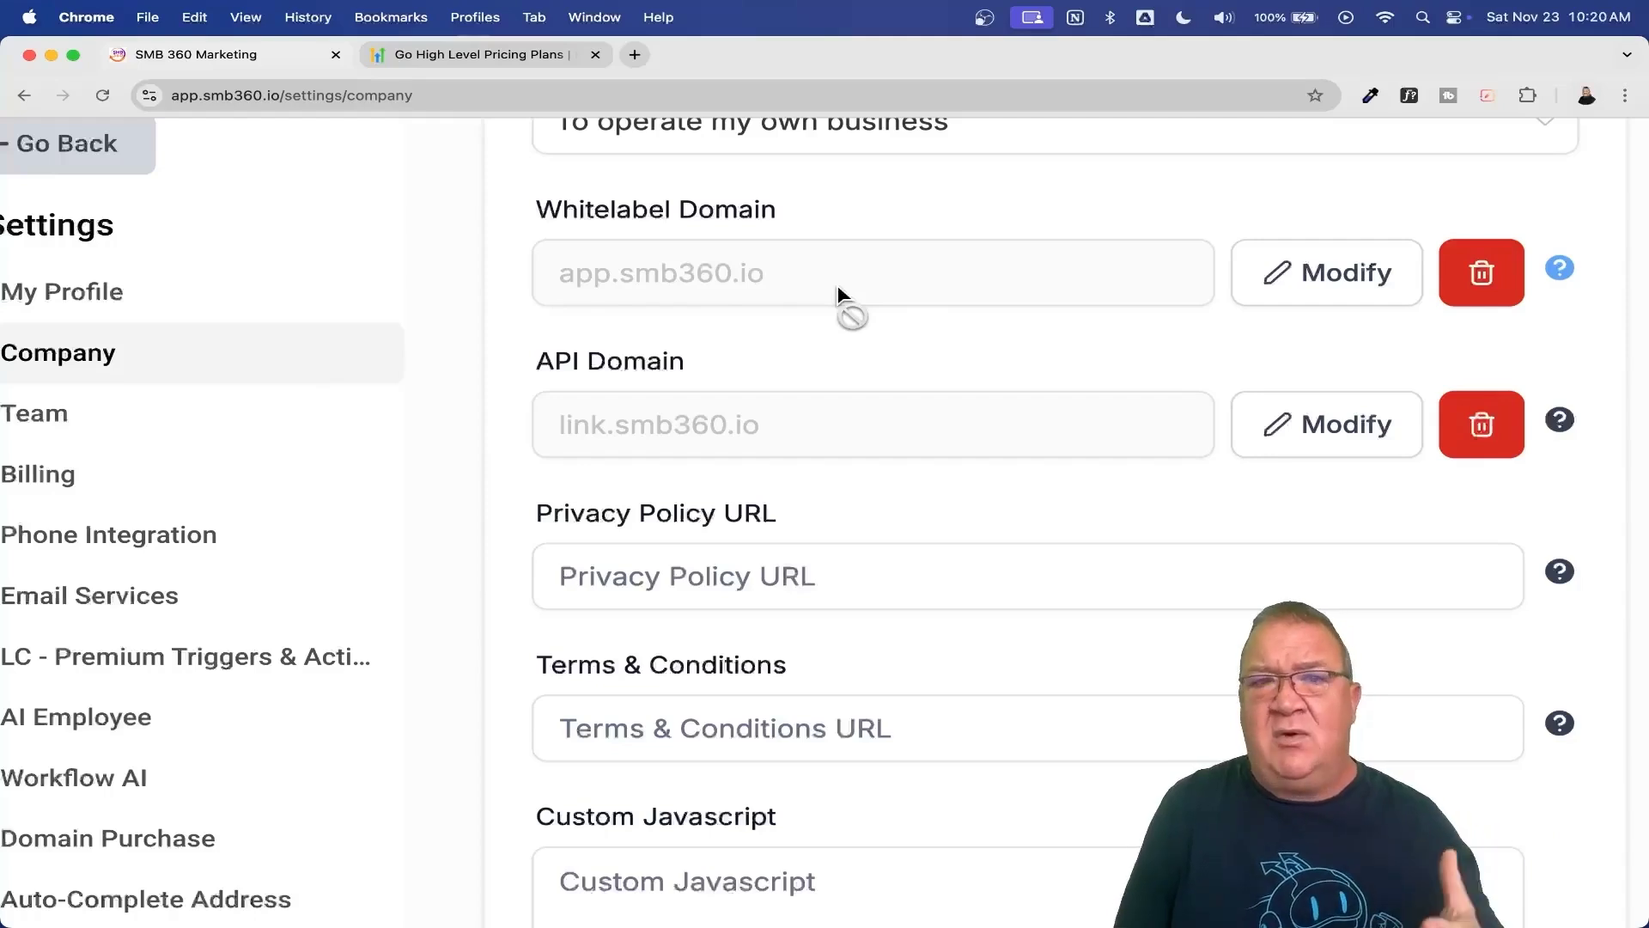
pyautogui.scroll(-5, 837, 285)
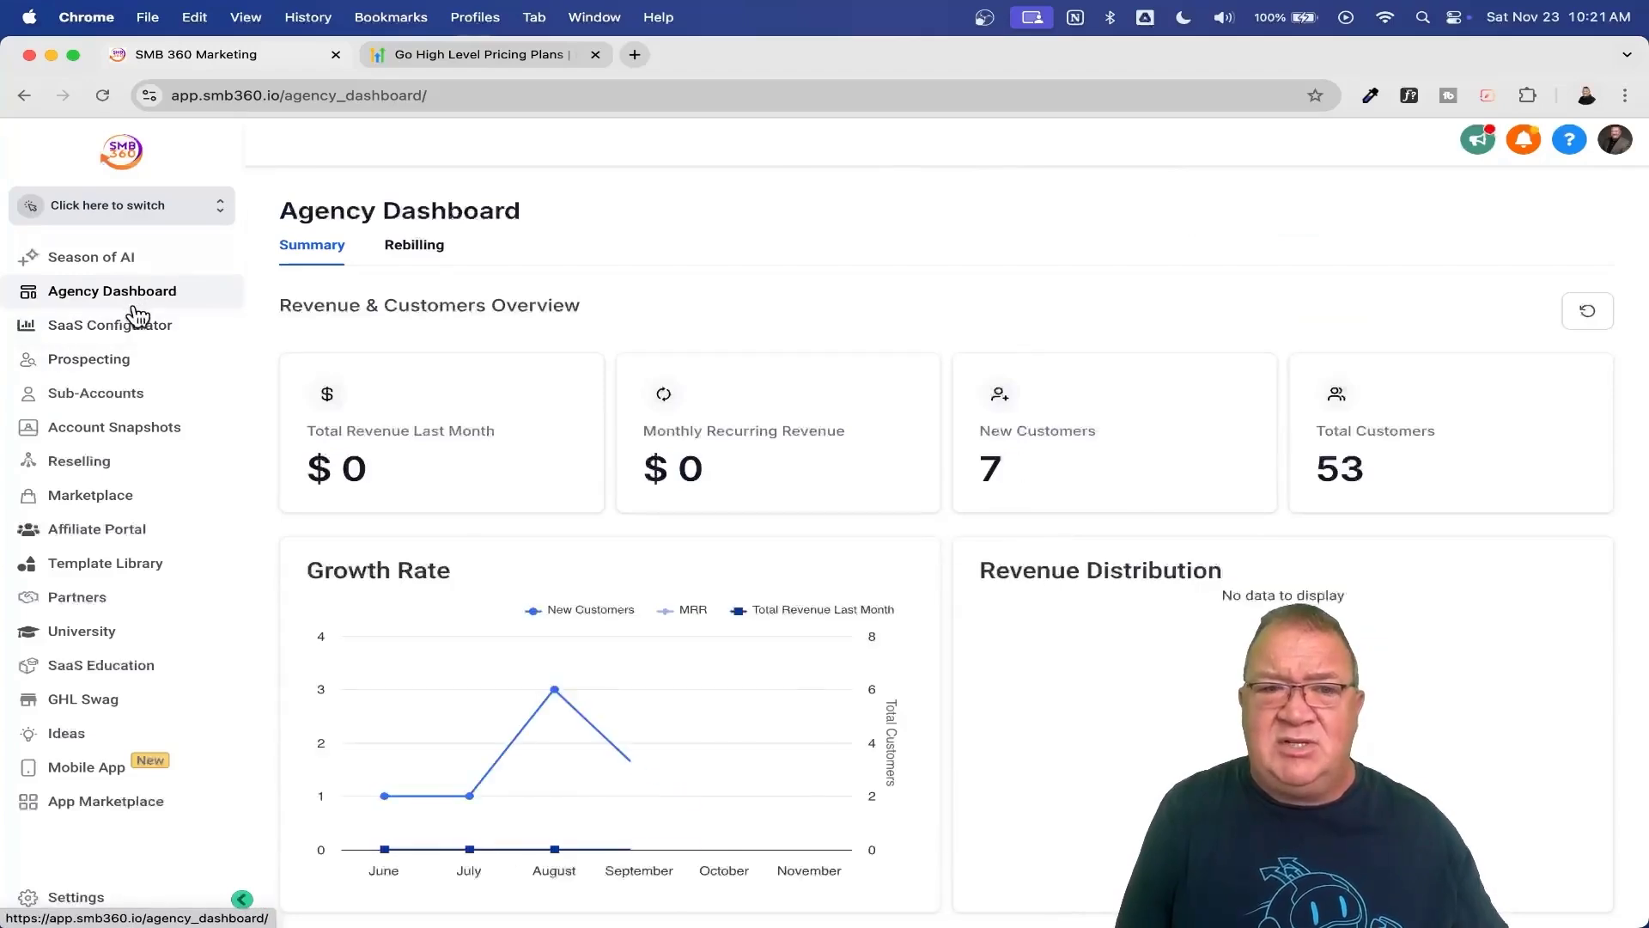
# - Open SaaS Configurator plans: Essentials $247/month ($2717/year), Premium $497, HVAC Standard $797
pyautogui.click(137, 338)
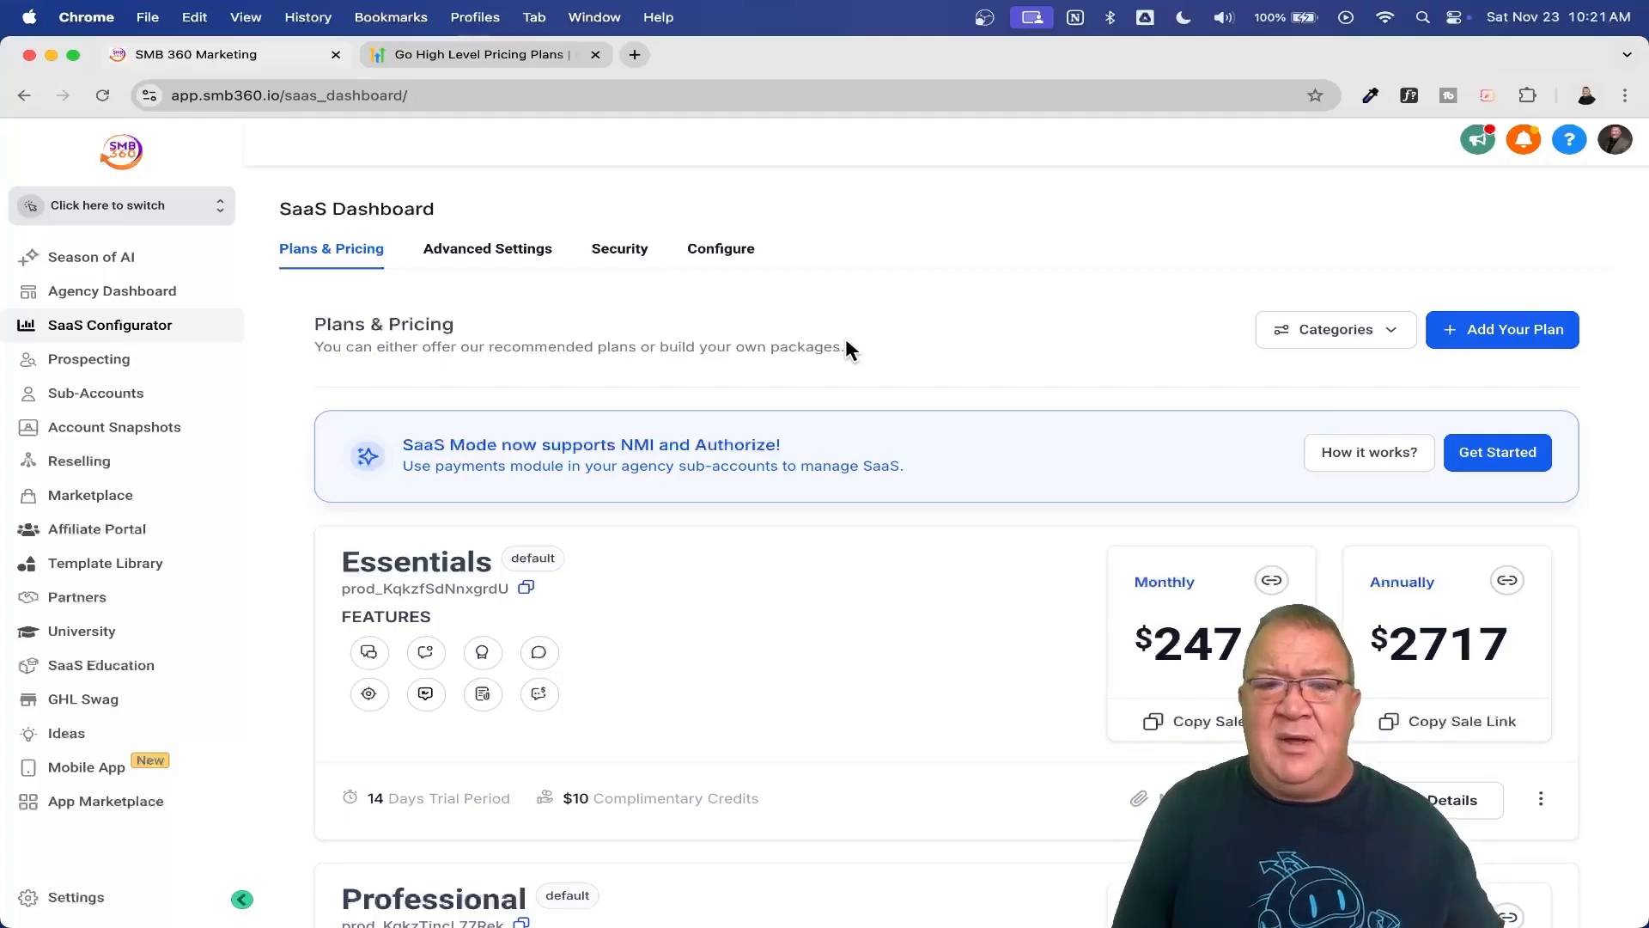
pyautogui.scroll(-5, 847, 344)
pyautogui.scroll(-9, 847, 346)
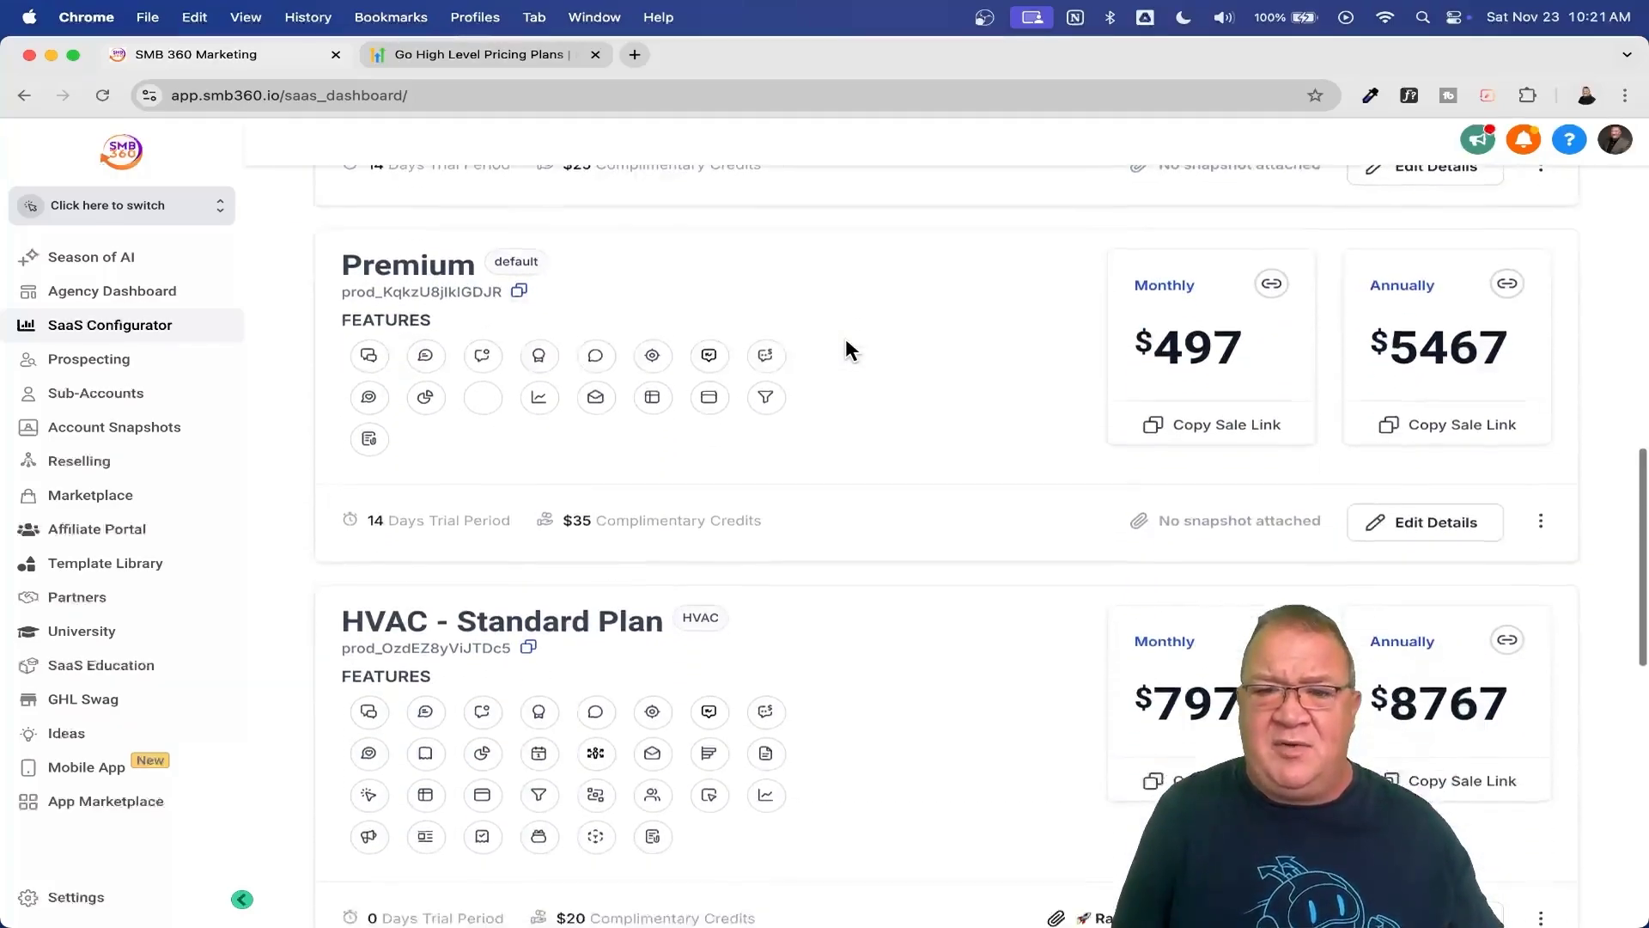
pyautogui.scroll(15, 847, 348)
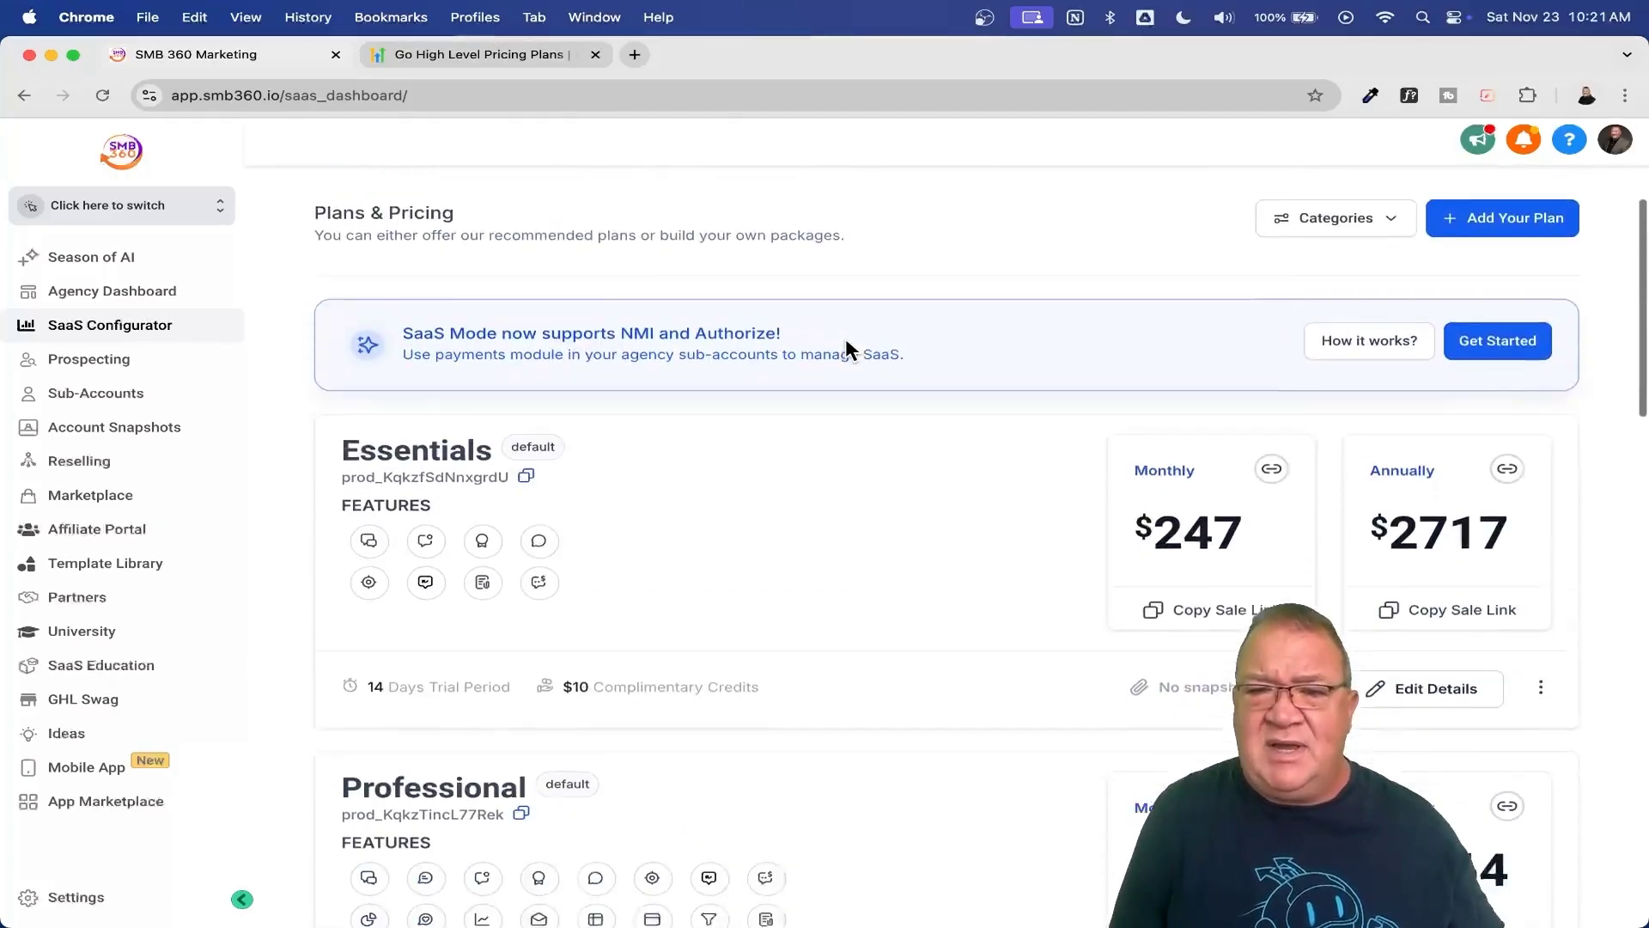
pyautogui.scroll(-1, 846, 348)
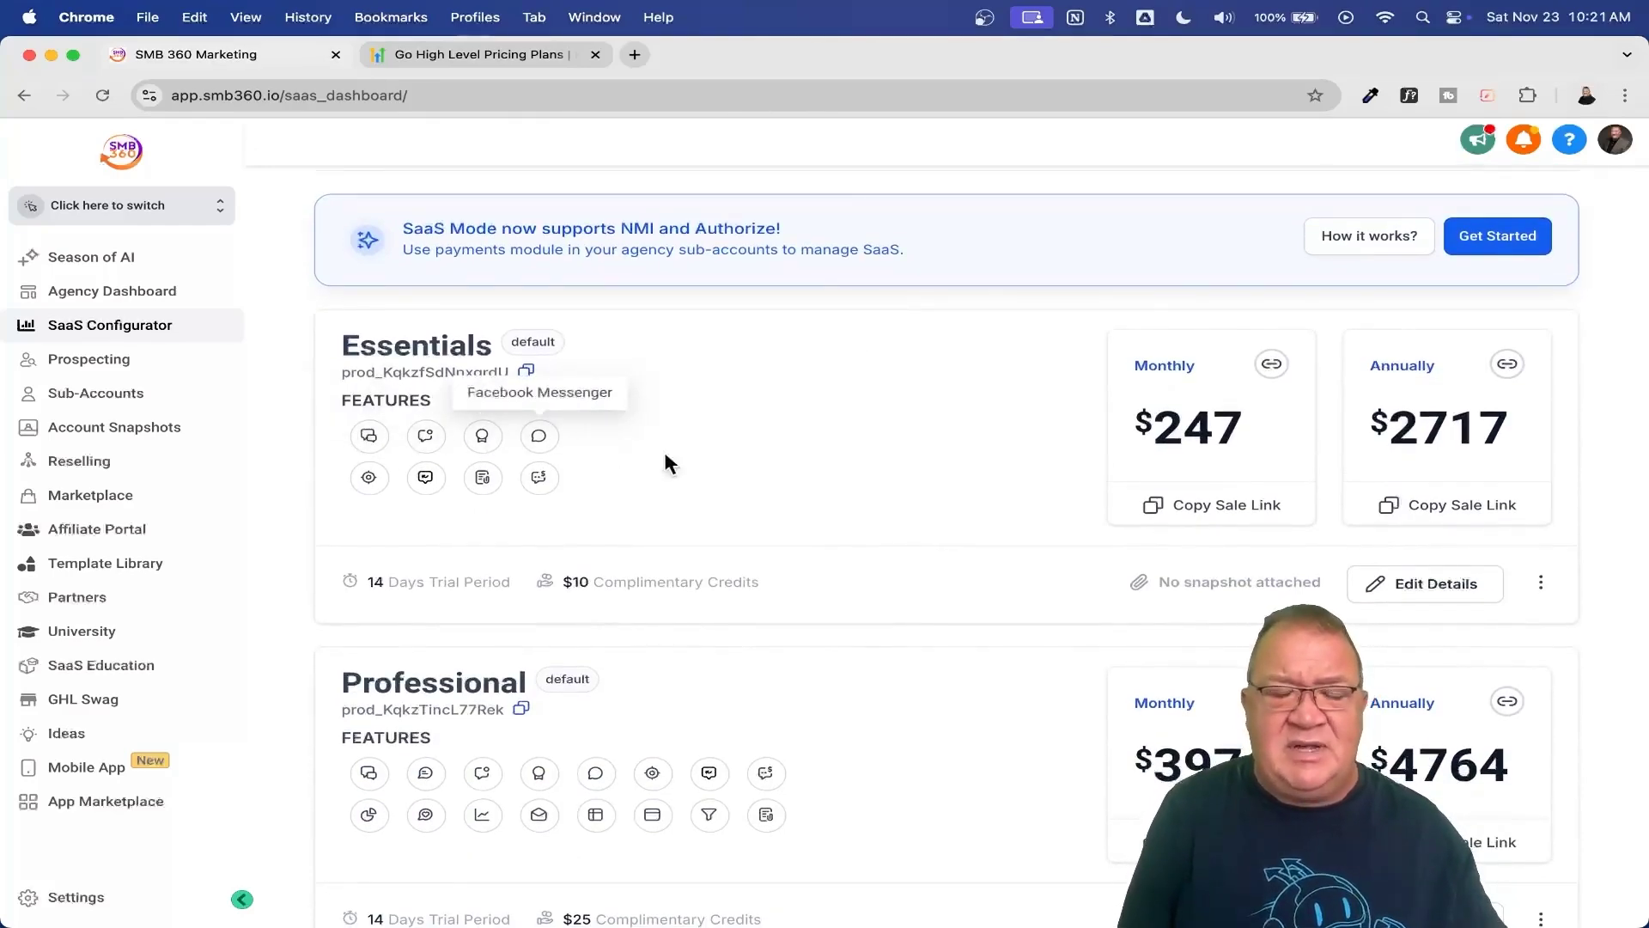
# - Edit the Essentials plan and check its pricing, leaving the $2717 annual price unchanged
pyautogui.click(1411, 586)
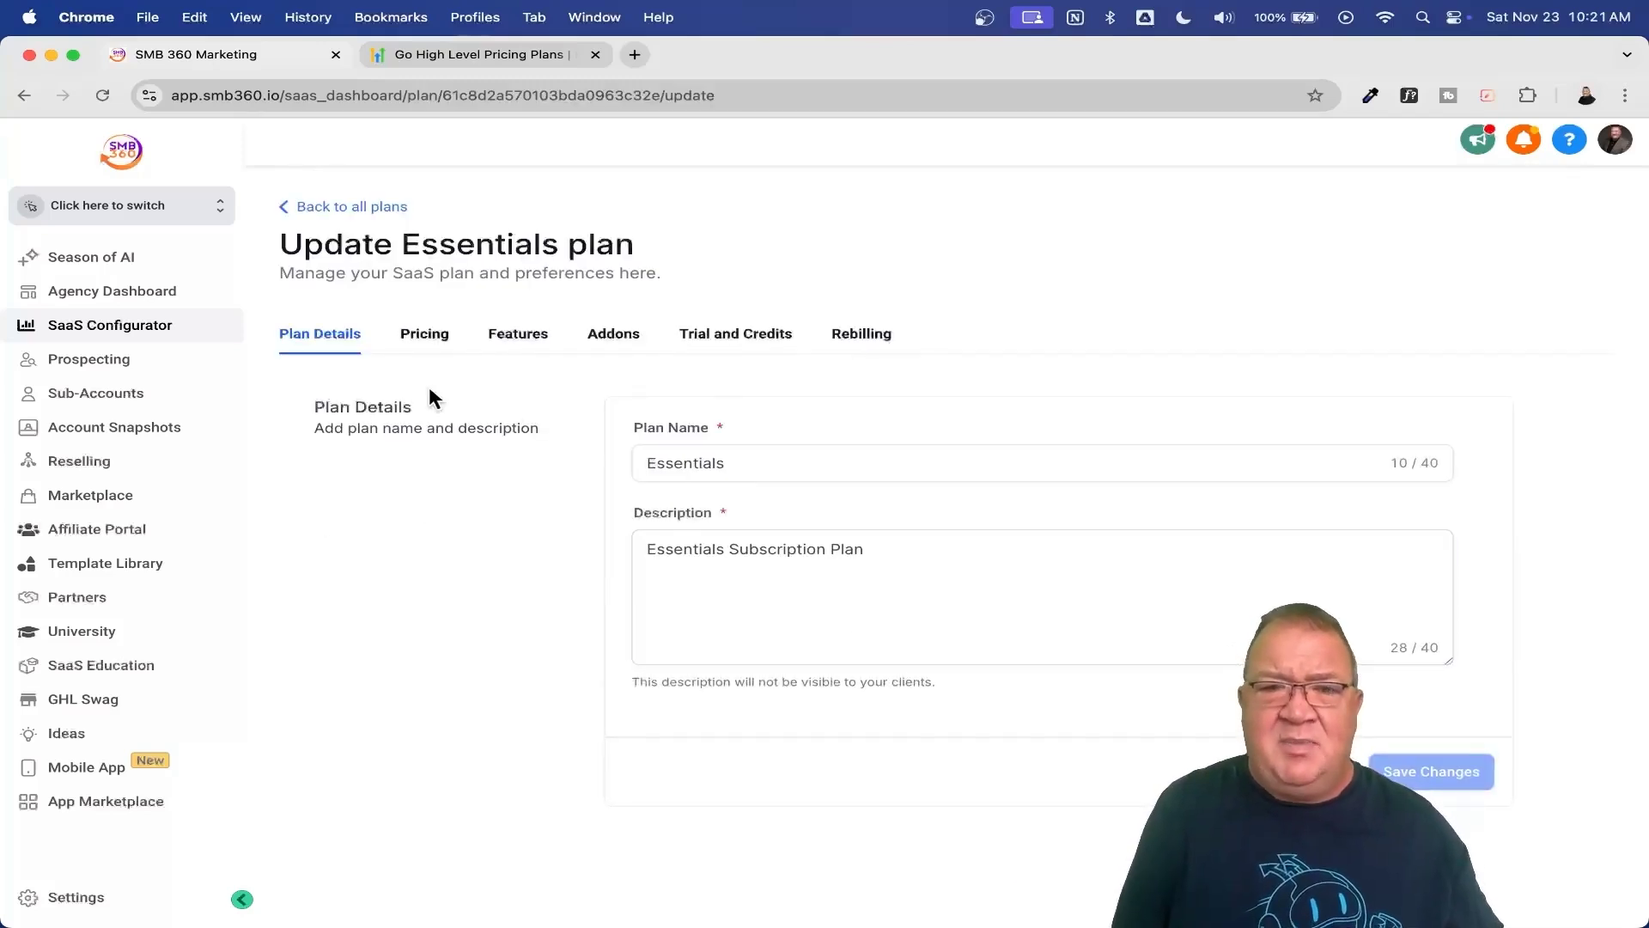
pyautogui.click(425, 336)
pyautogui.click(1278, 528)
pyautogui.scroll(-2, 1278, 523)
pyautogui.click(1278, 523)
pyautogui.scroll(-1, 1278, 523)
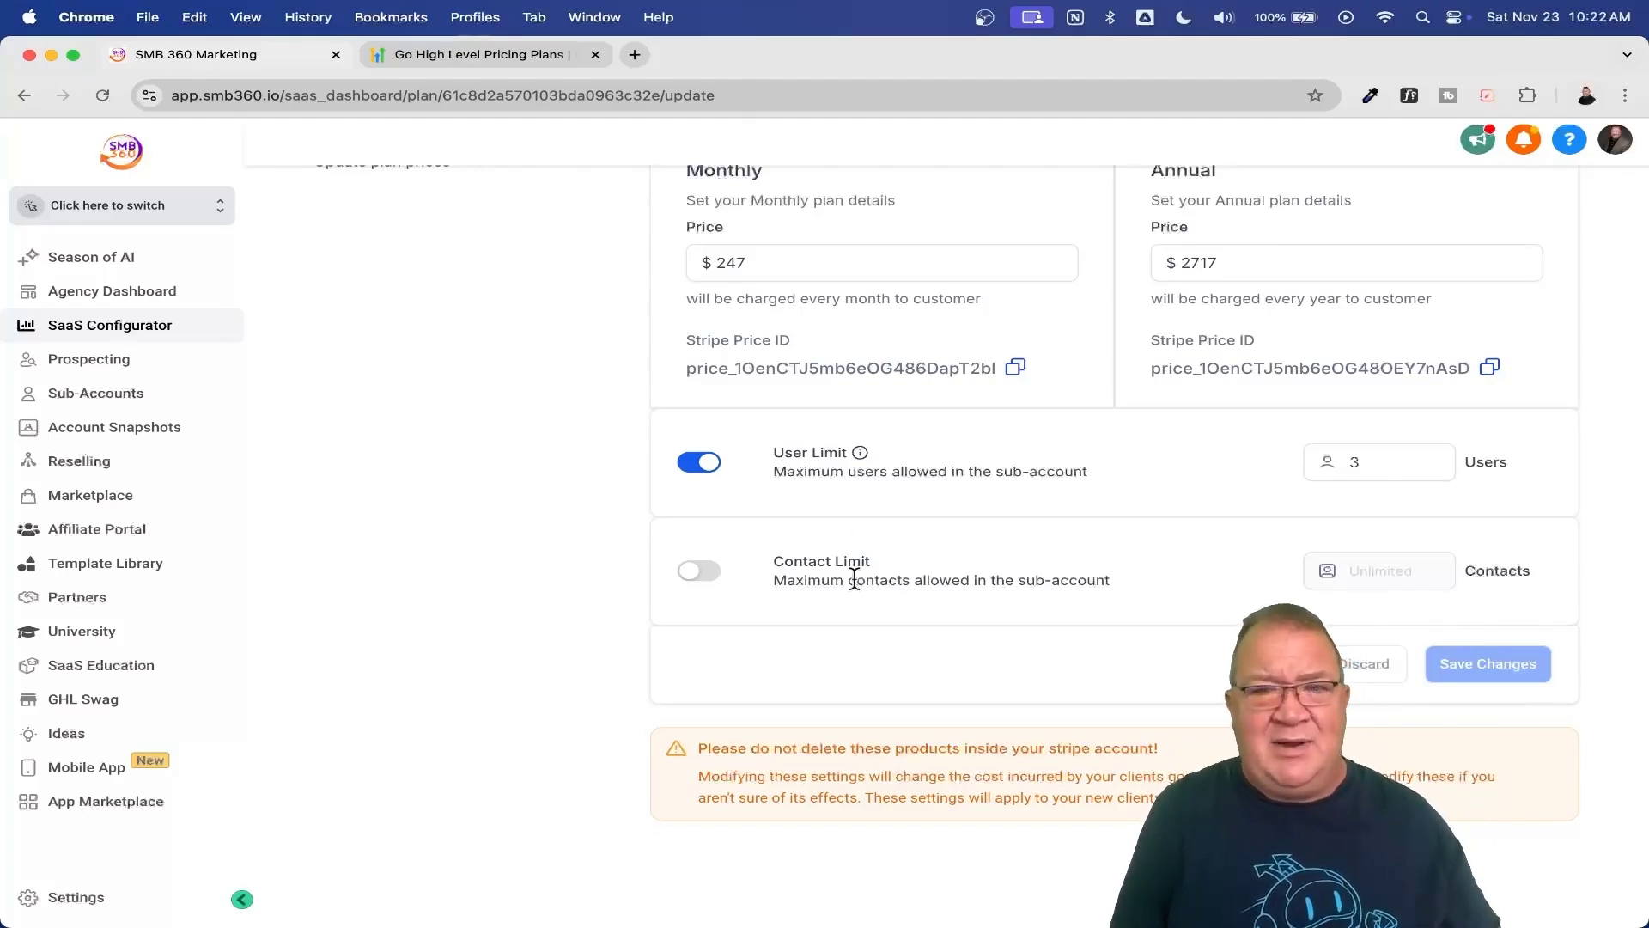
pyautogui.scroll(3, 854, 580)
# - Toggle GMB Messaging on and off in Features so it stays excluded, then view the addons
pyautogui.click(523, 341)
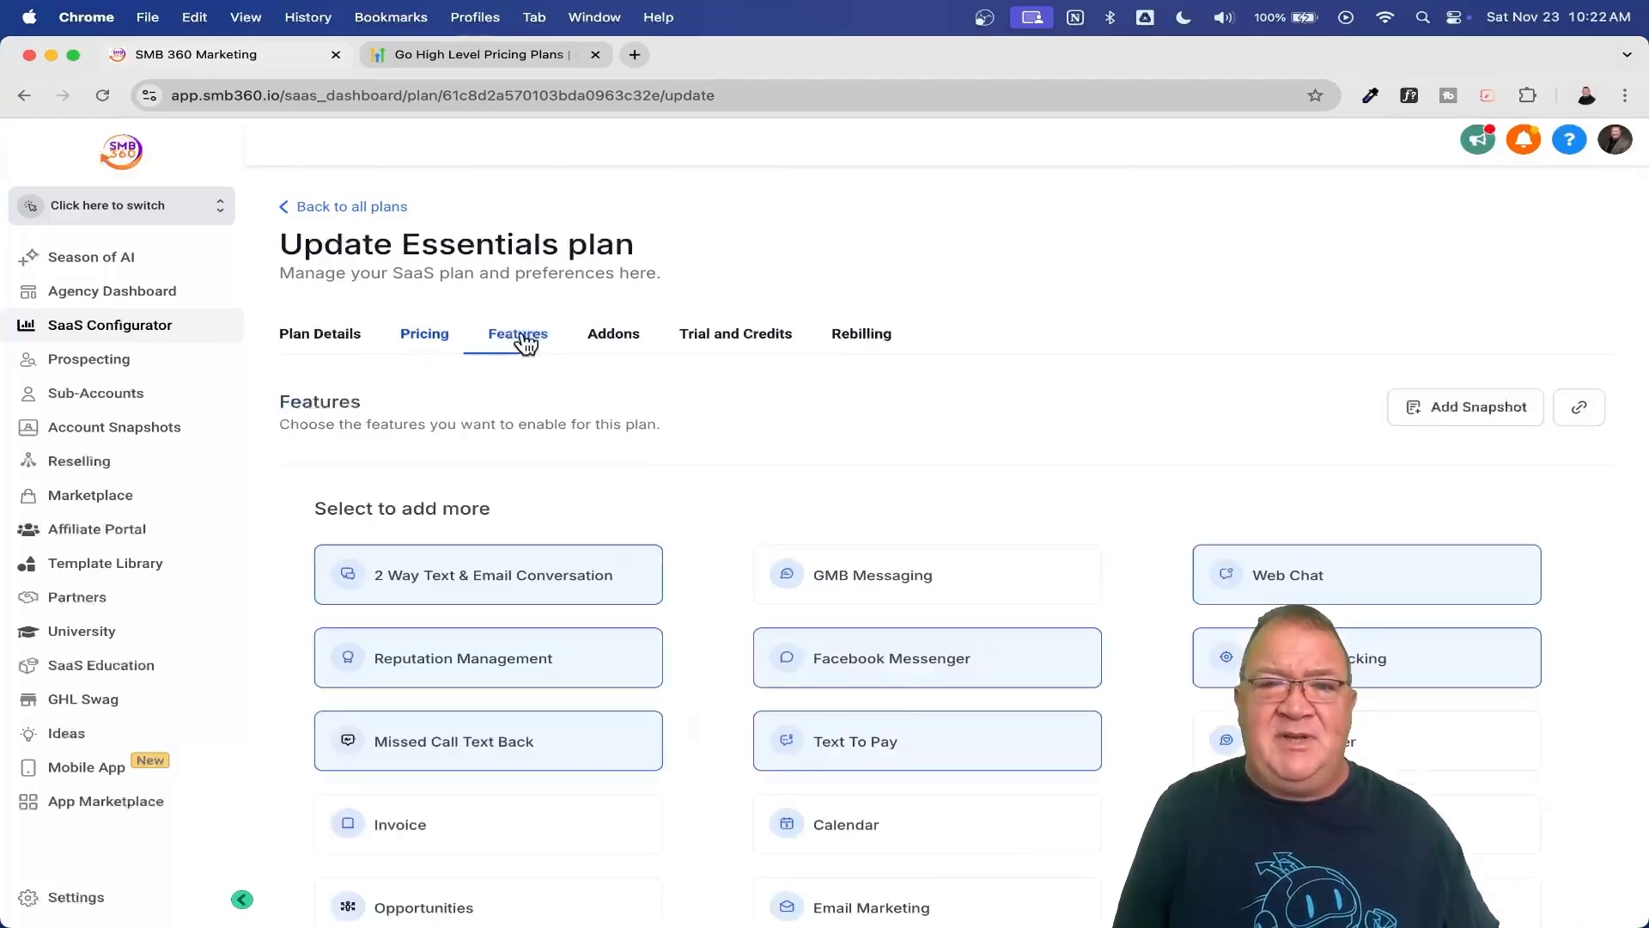
pyautogui.scroll(-7, 871, 562)
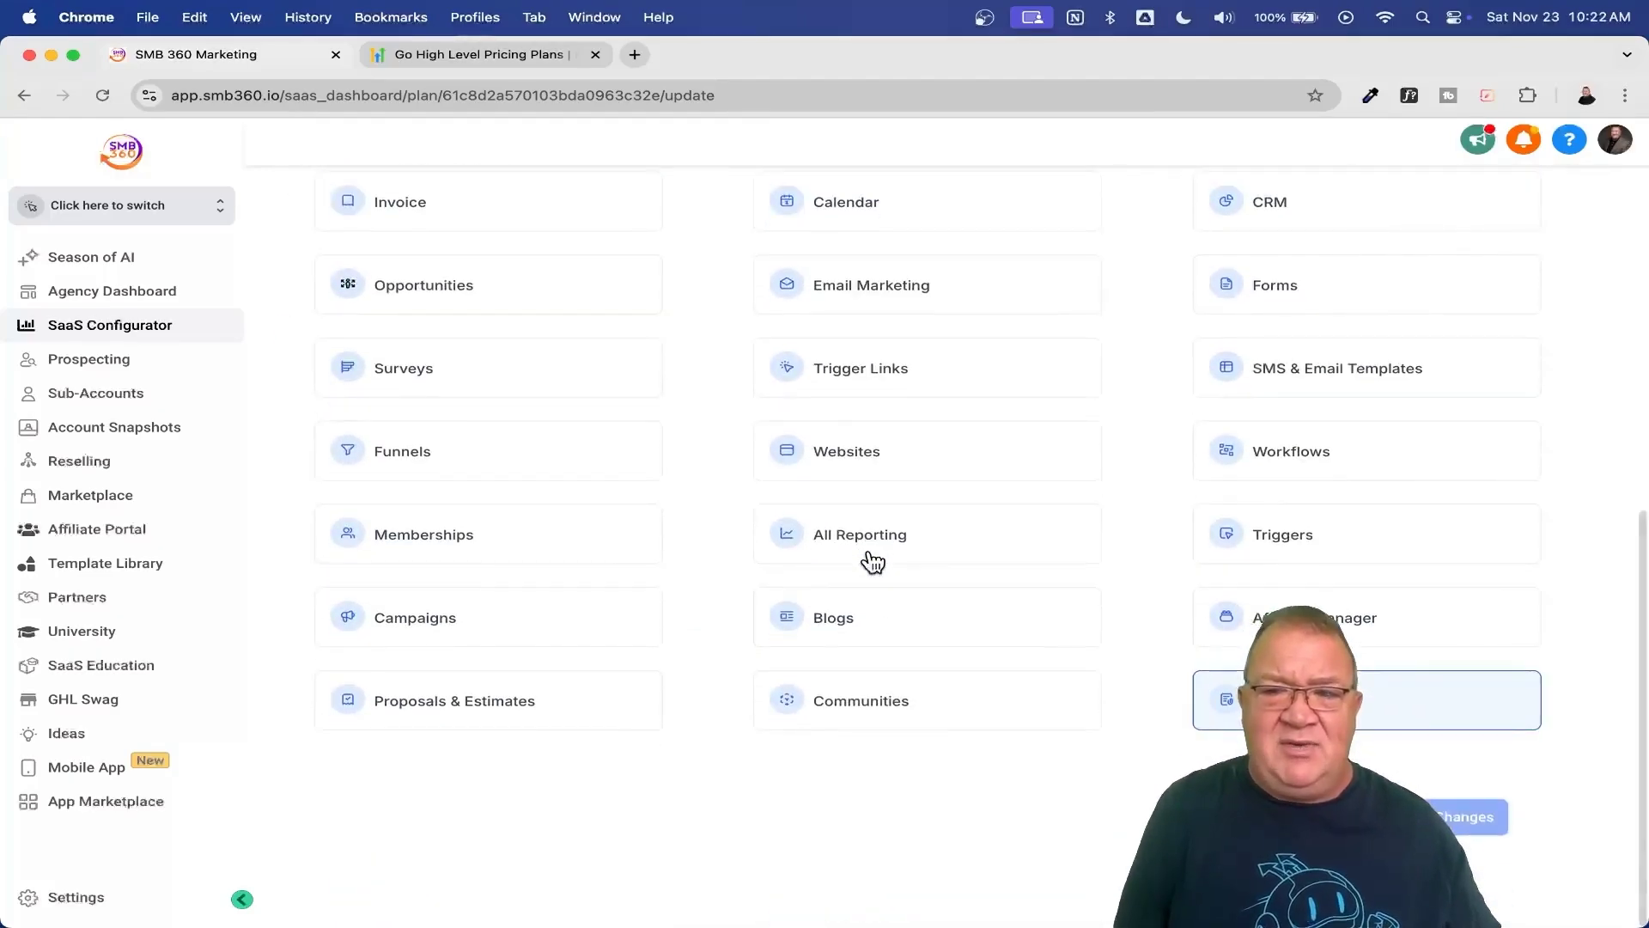
pyautogui.scroll(5, 871, 560)
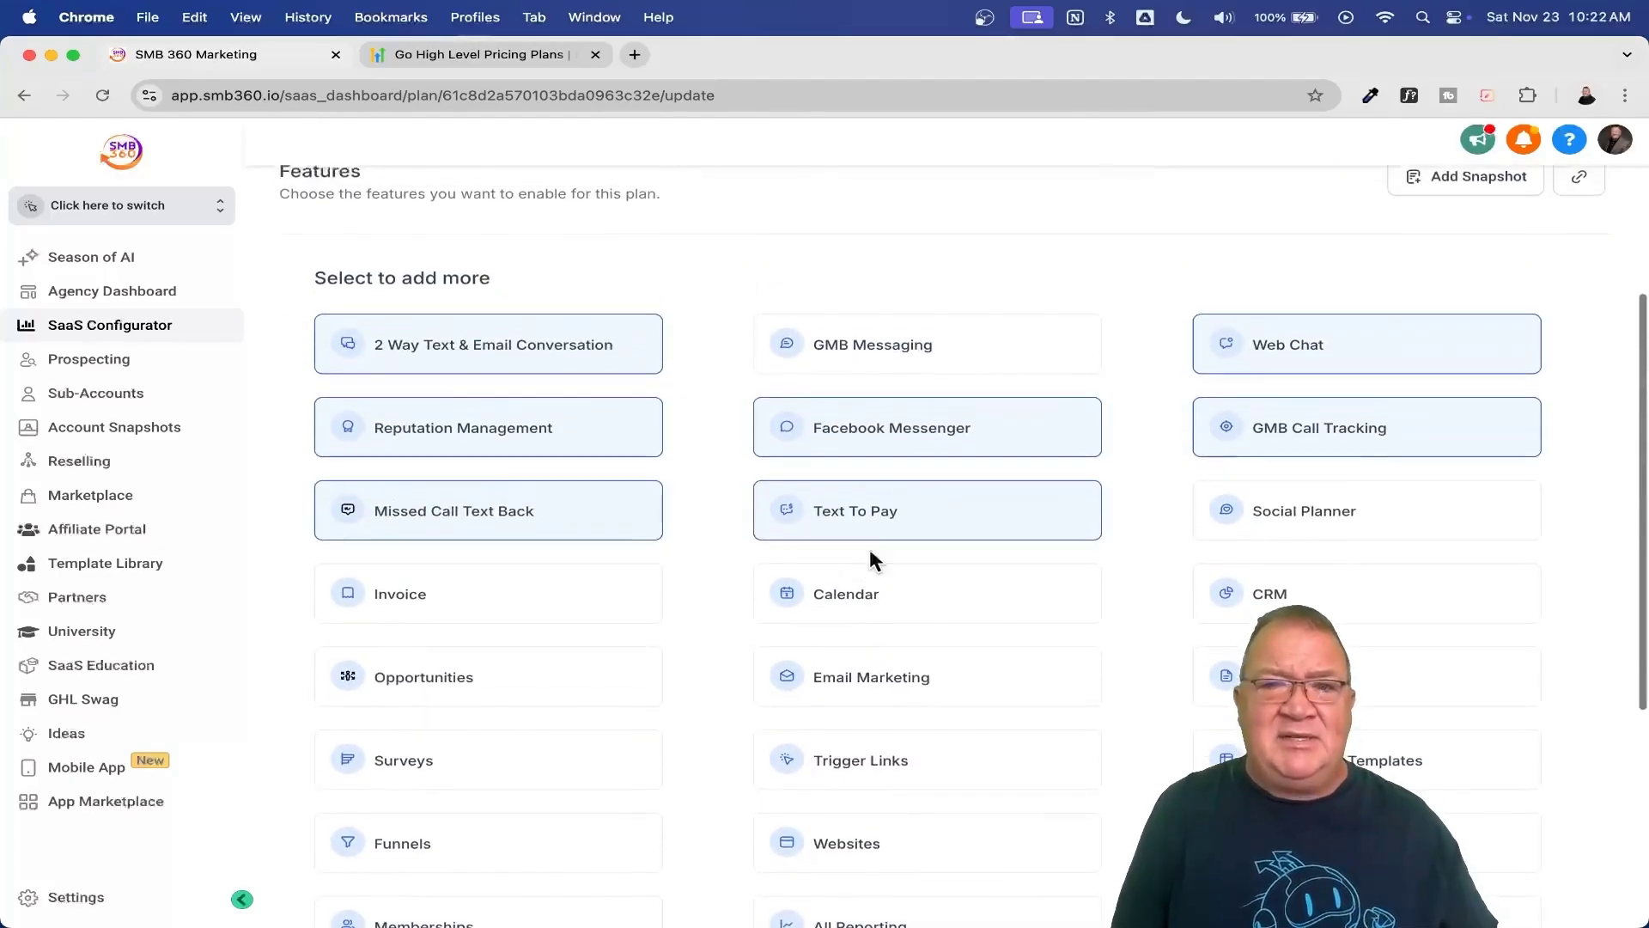
pyautogui.click(846, 351)
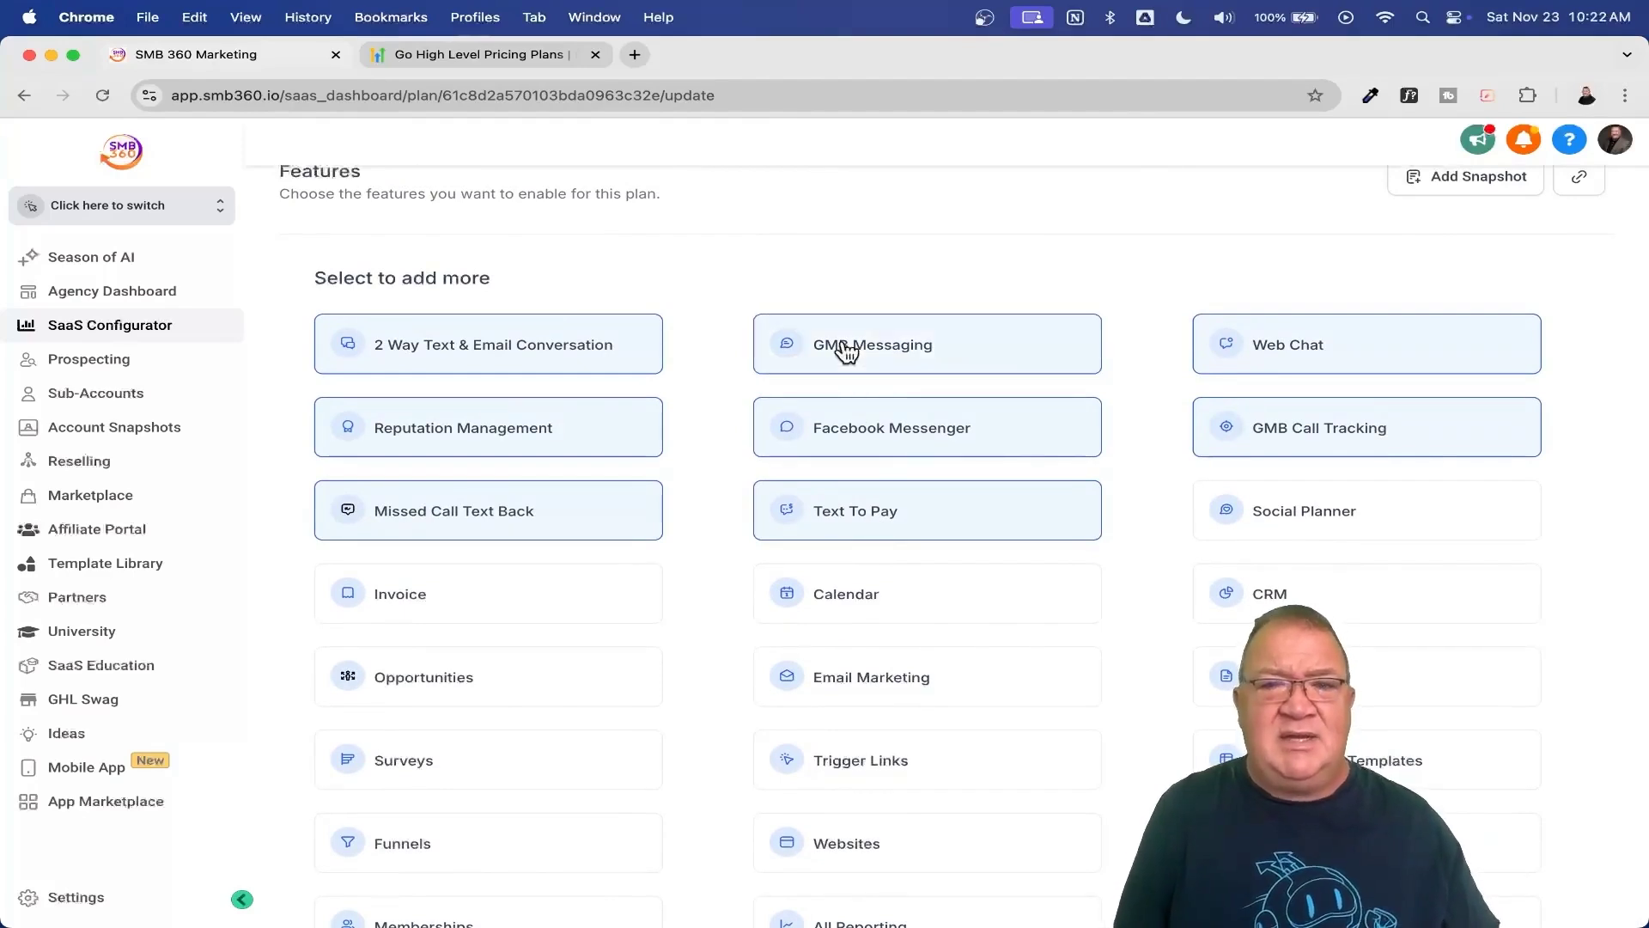
pyautogui.click(846, 351)
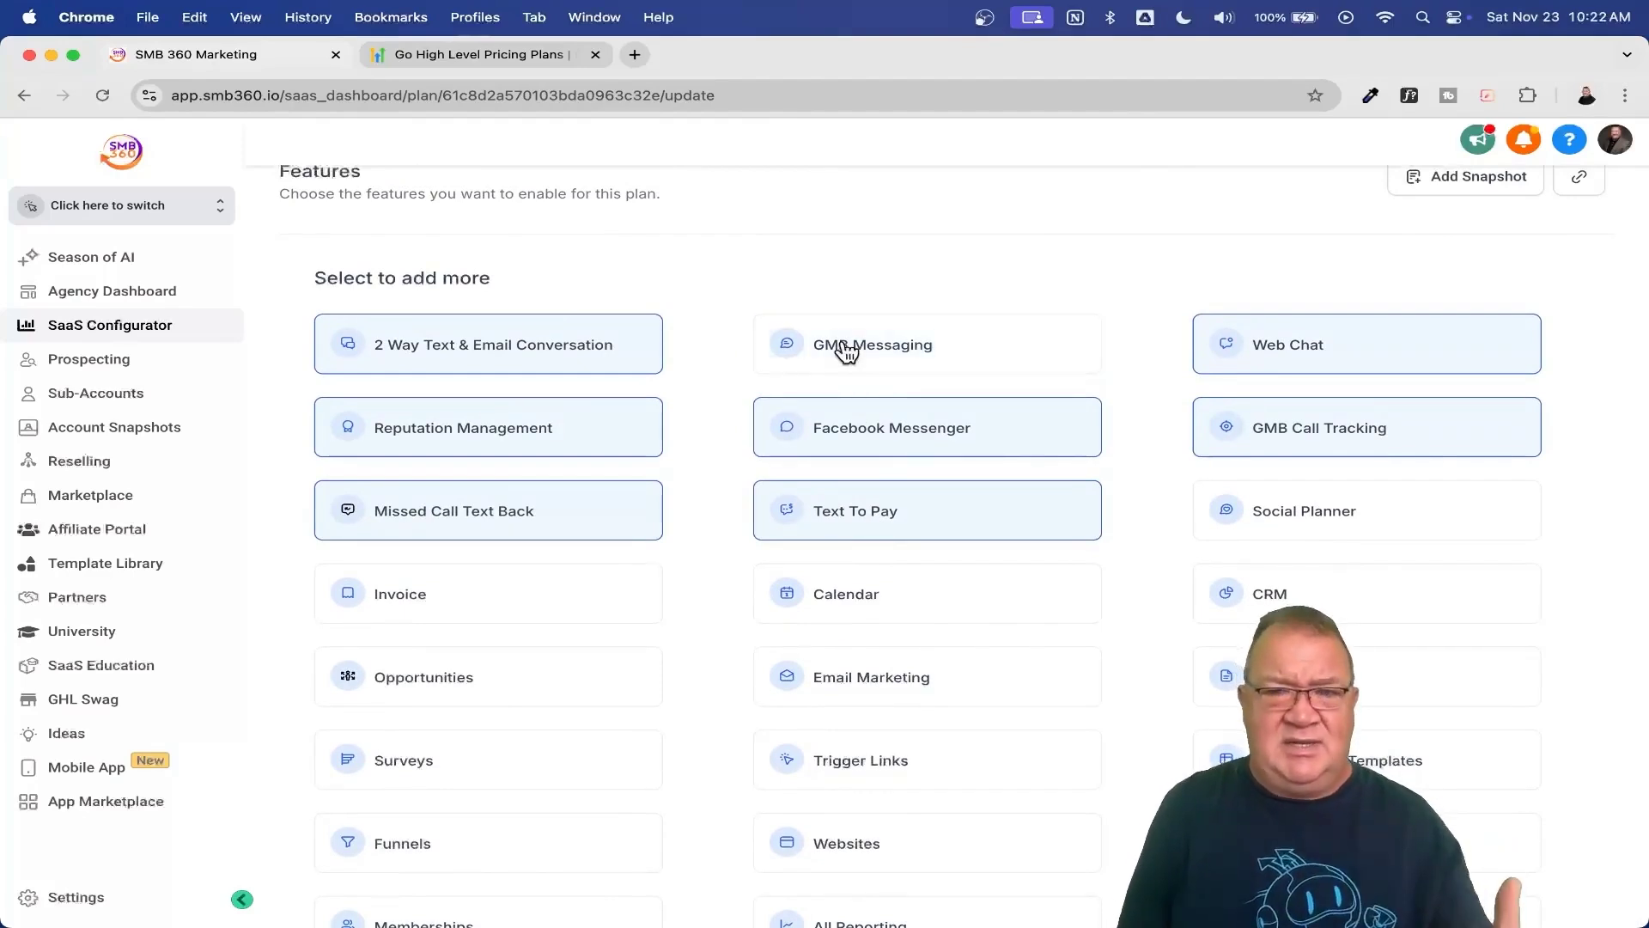
pyautogui.scroll(2, 843, 347)
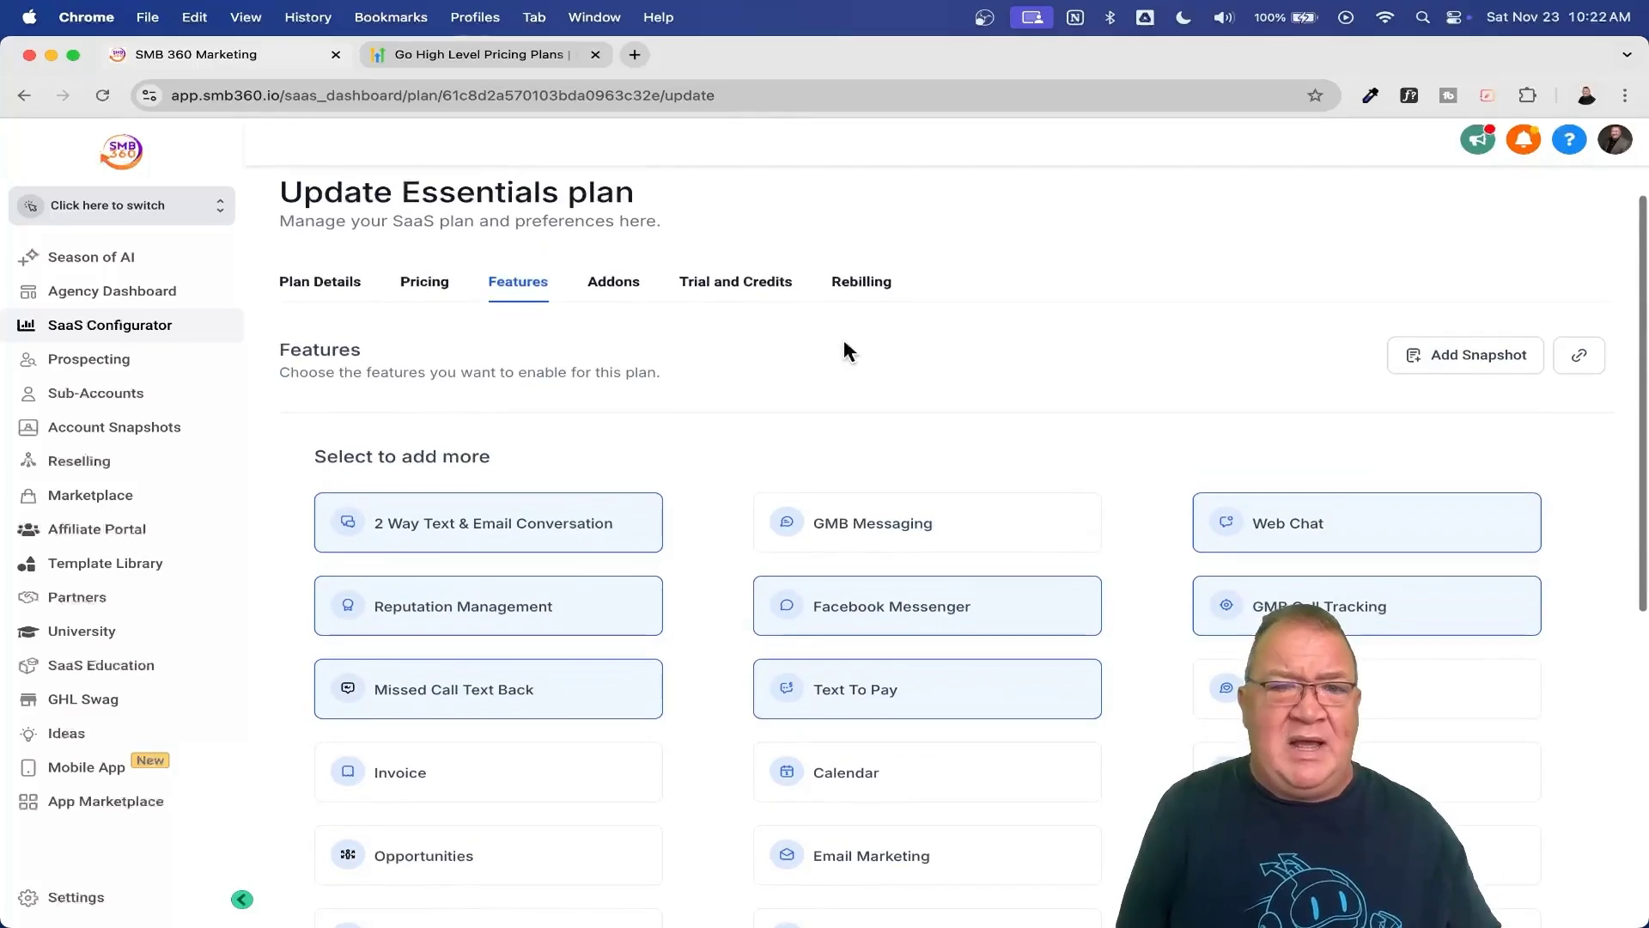
pyautogui.click(611, 288)
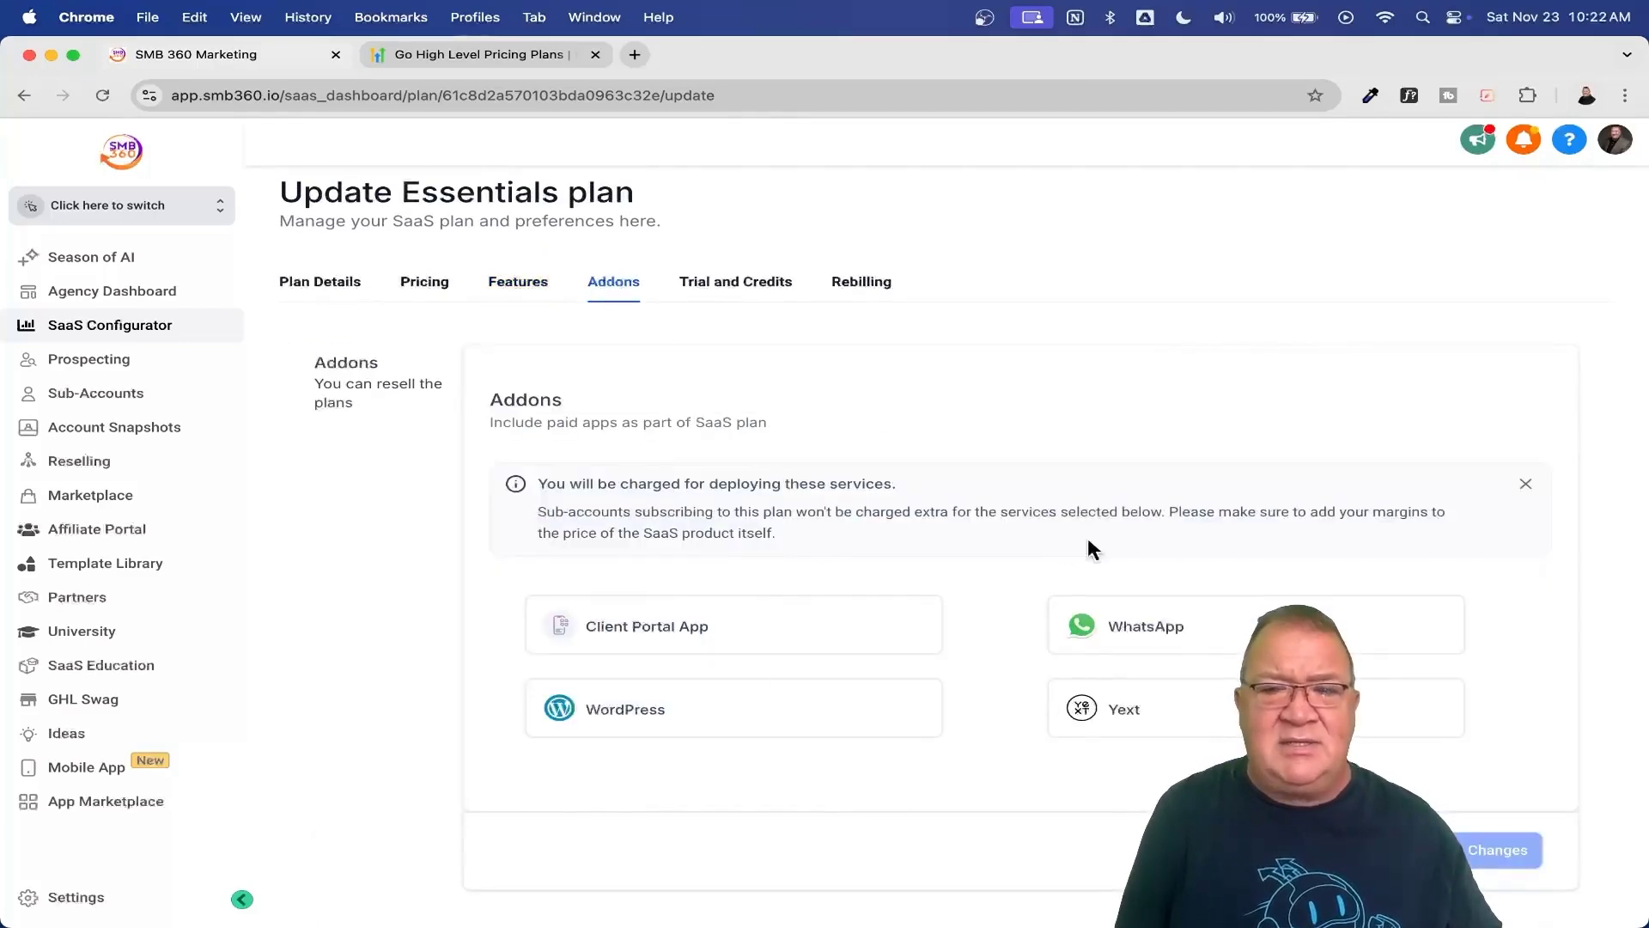
# - Review the Essentials add-ons, then bring up its Trial and Credits settings
pyautogui.scroll(-1, 1558, 608)
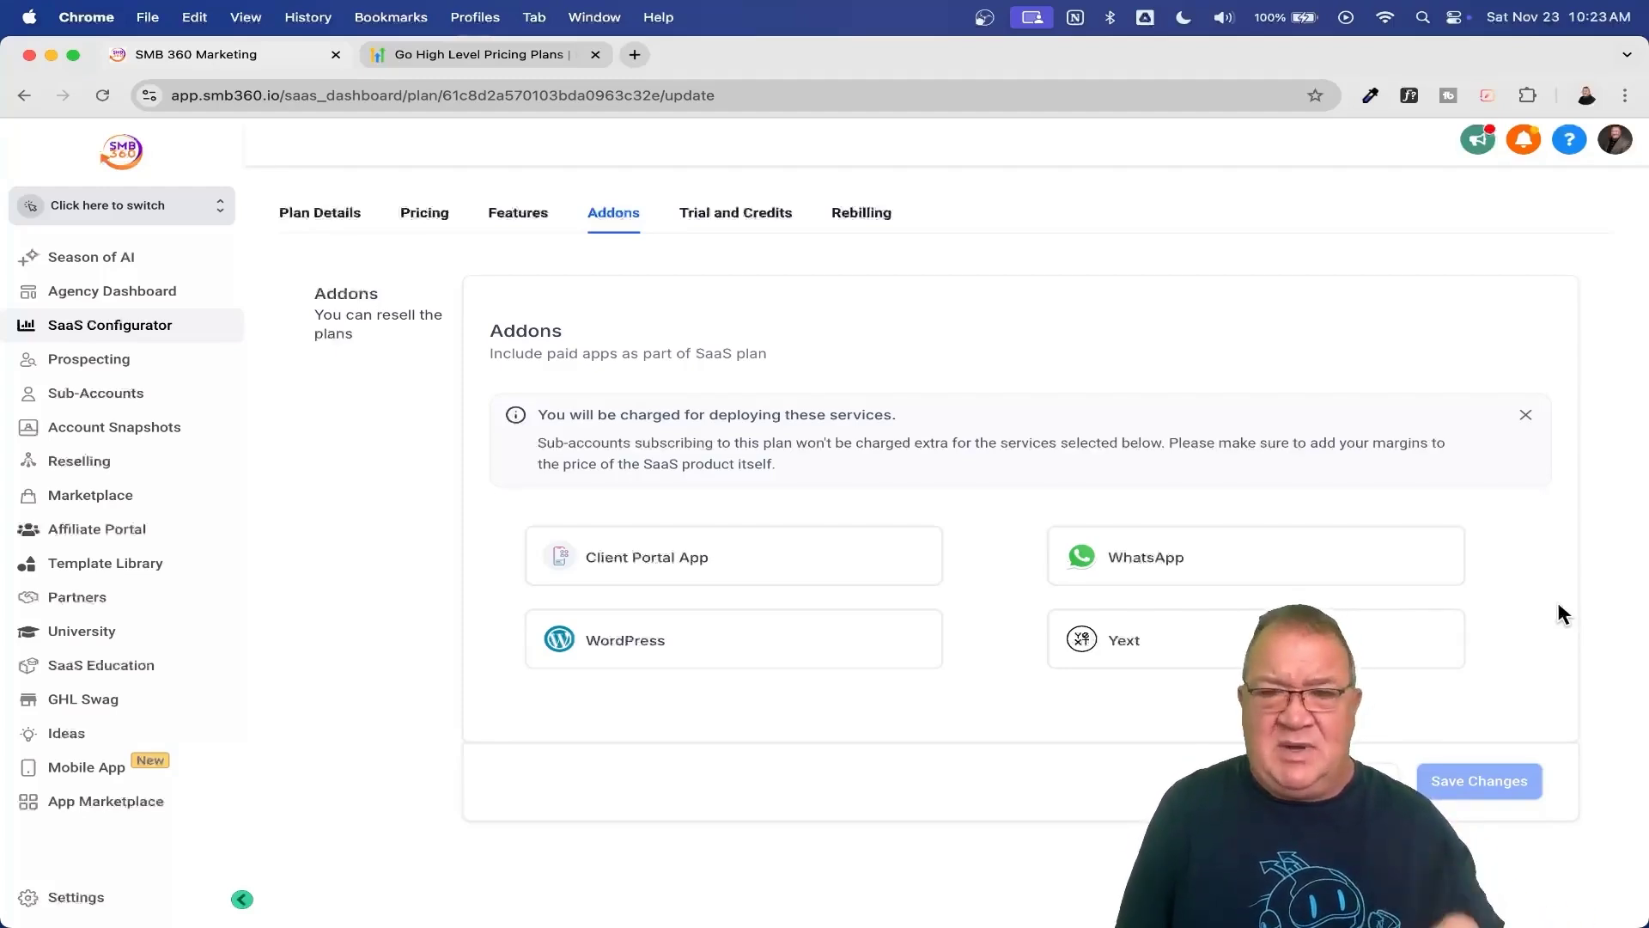
pyautogui.click(767, 215)
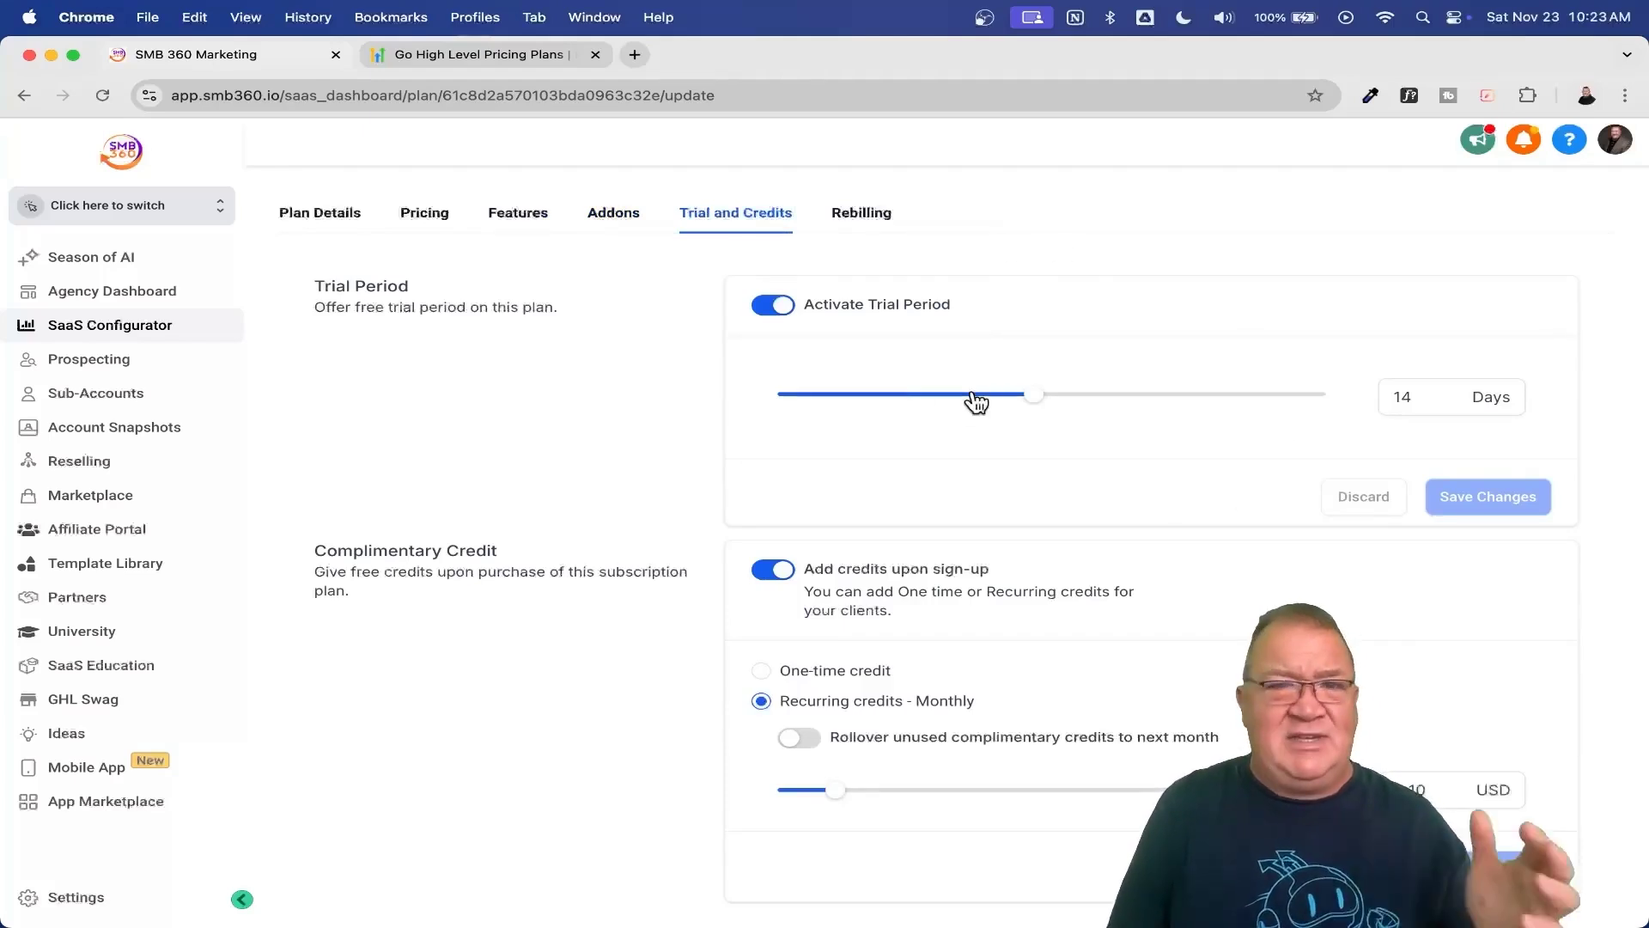
# - Check the 14-day trial and $10 monthly credits, then view Phone System rebilling at 3x markup
pyautogui.scroll(-2, 976, 402)
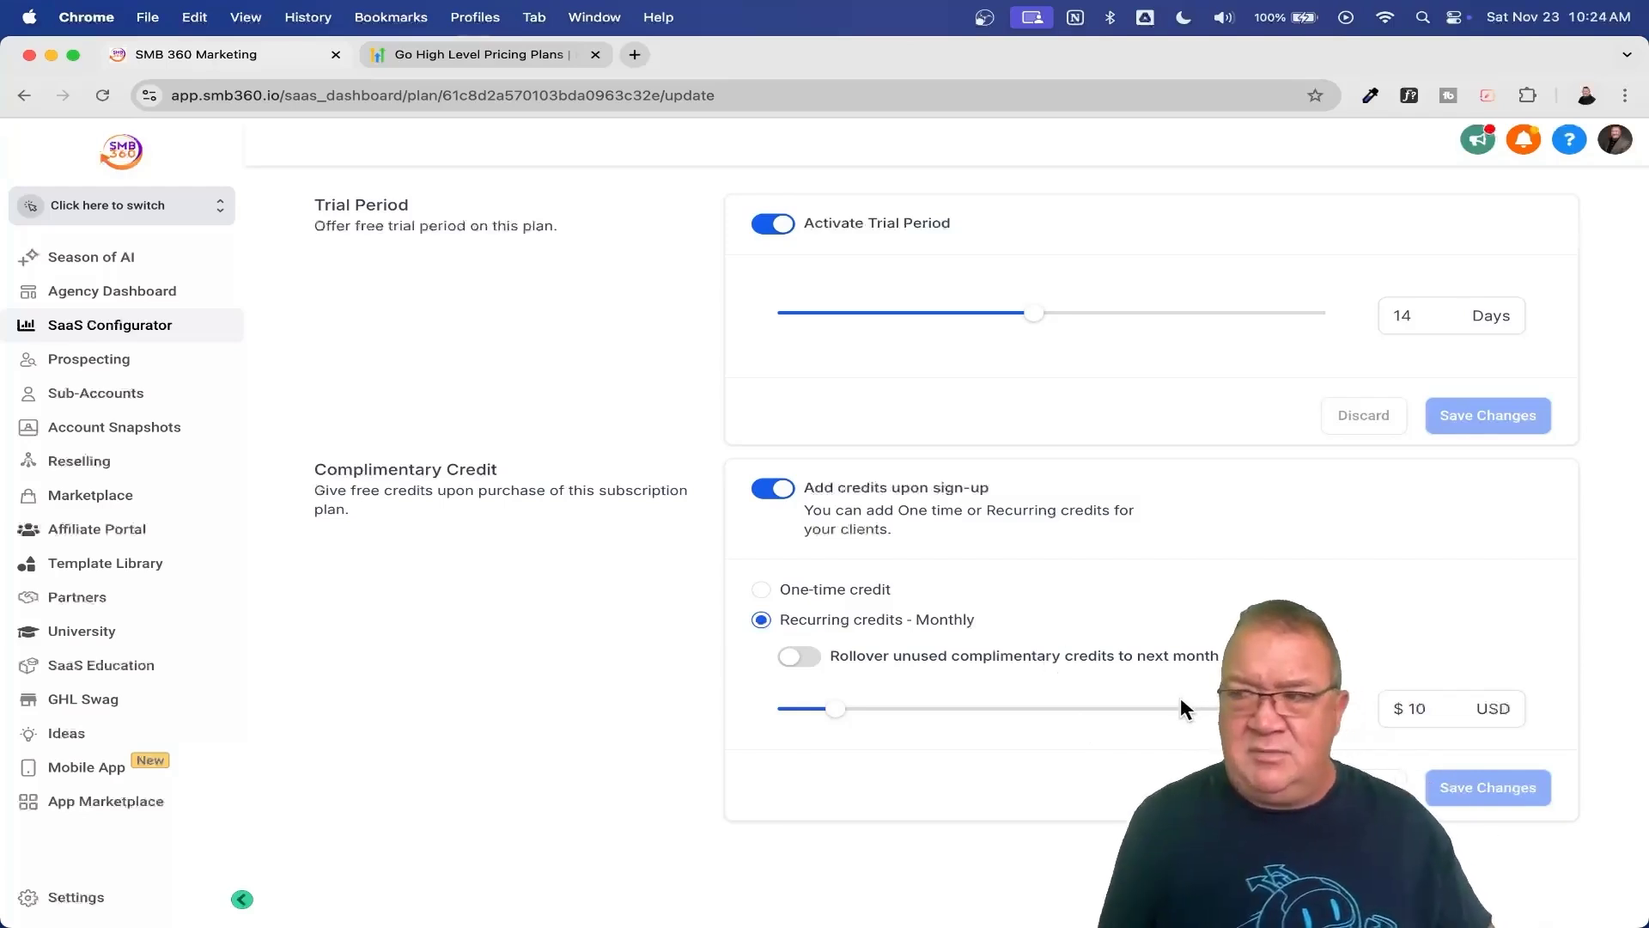
pyautogui.click(1387, 737)
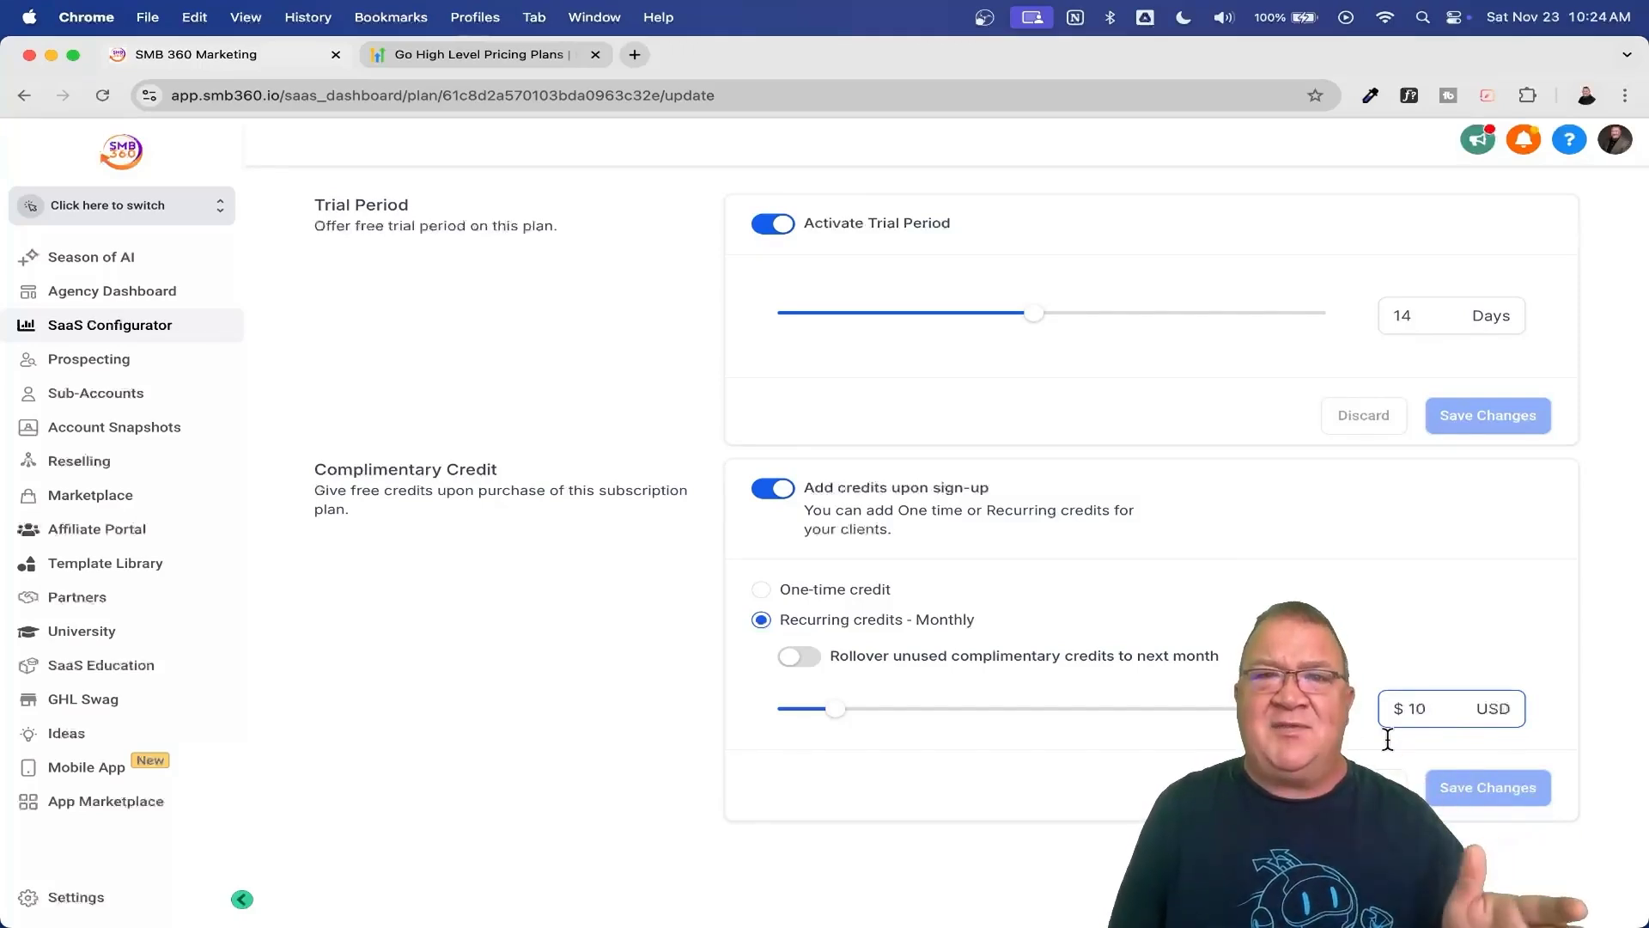
pyautogui.scroll(1, 1387, 738)
pyautogui.scroll(3, 1387, 739)
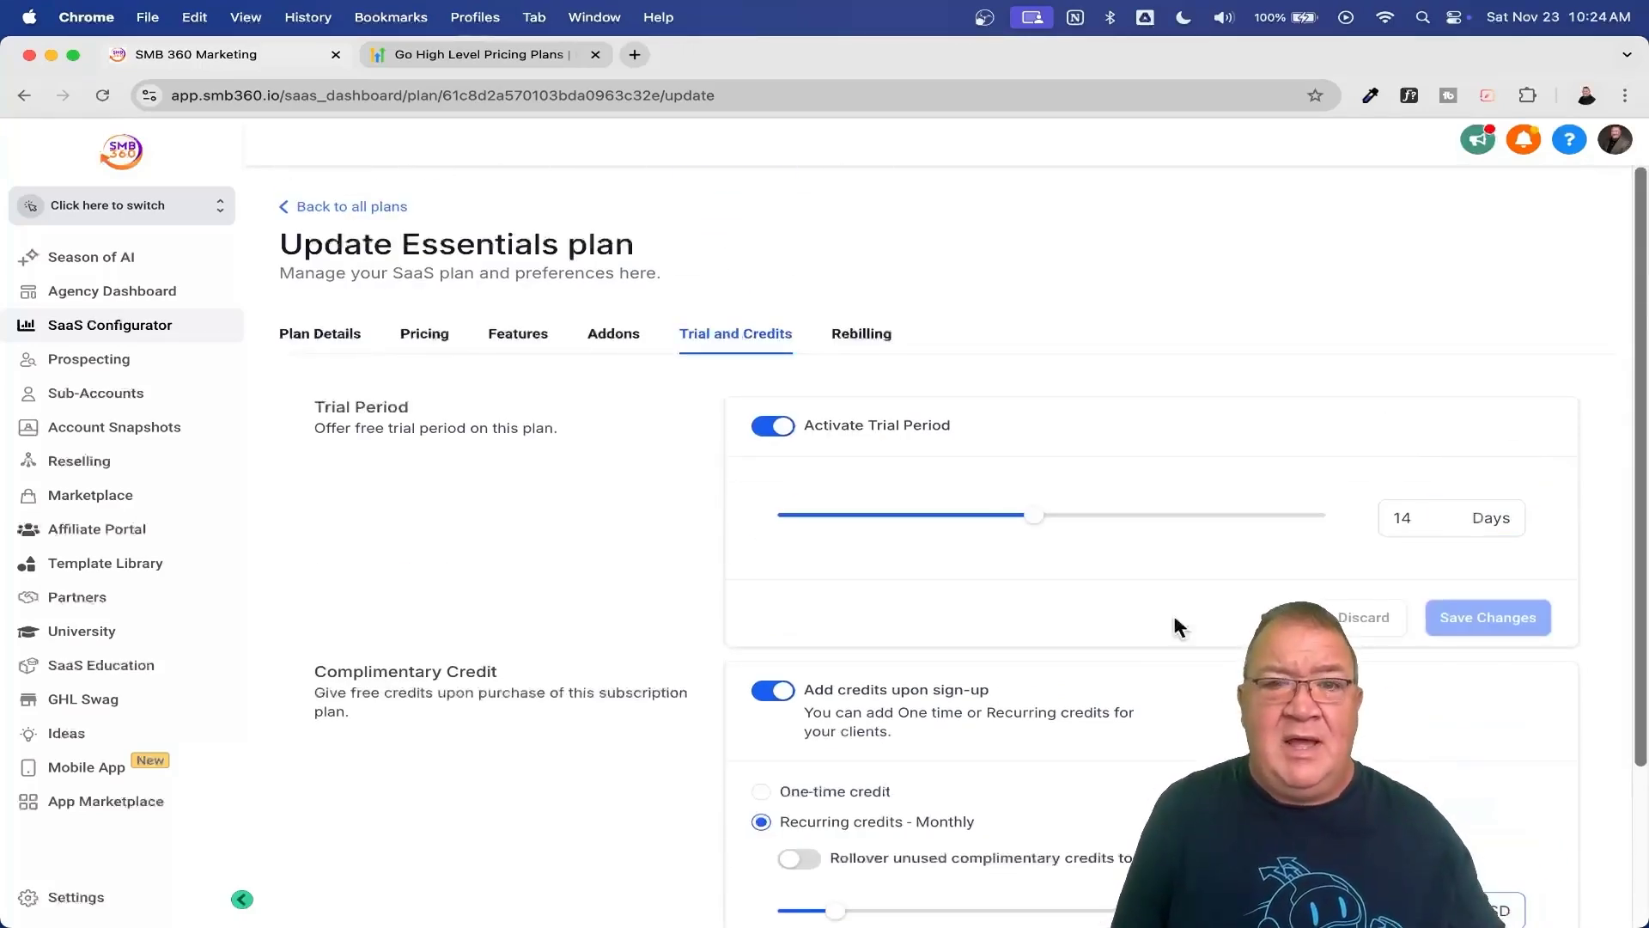
pyautogui.click(862, 336)
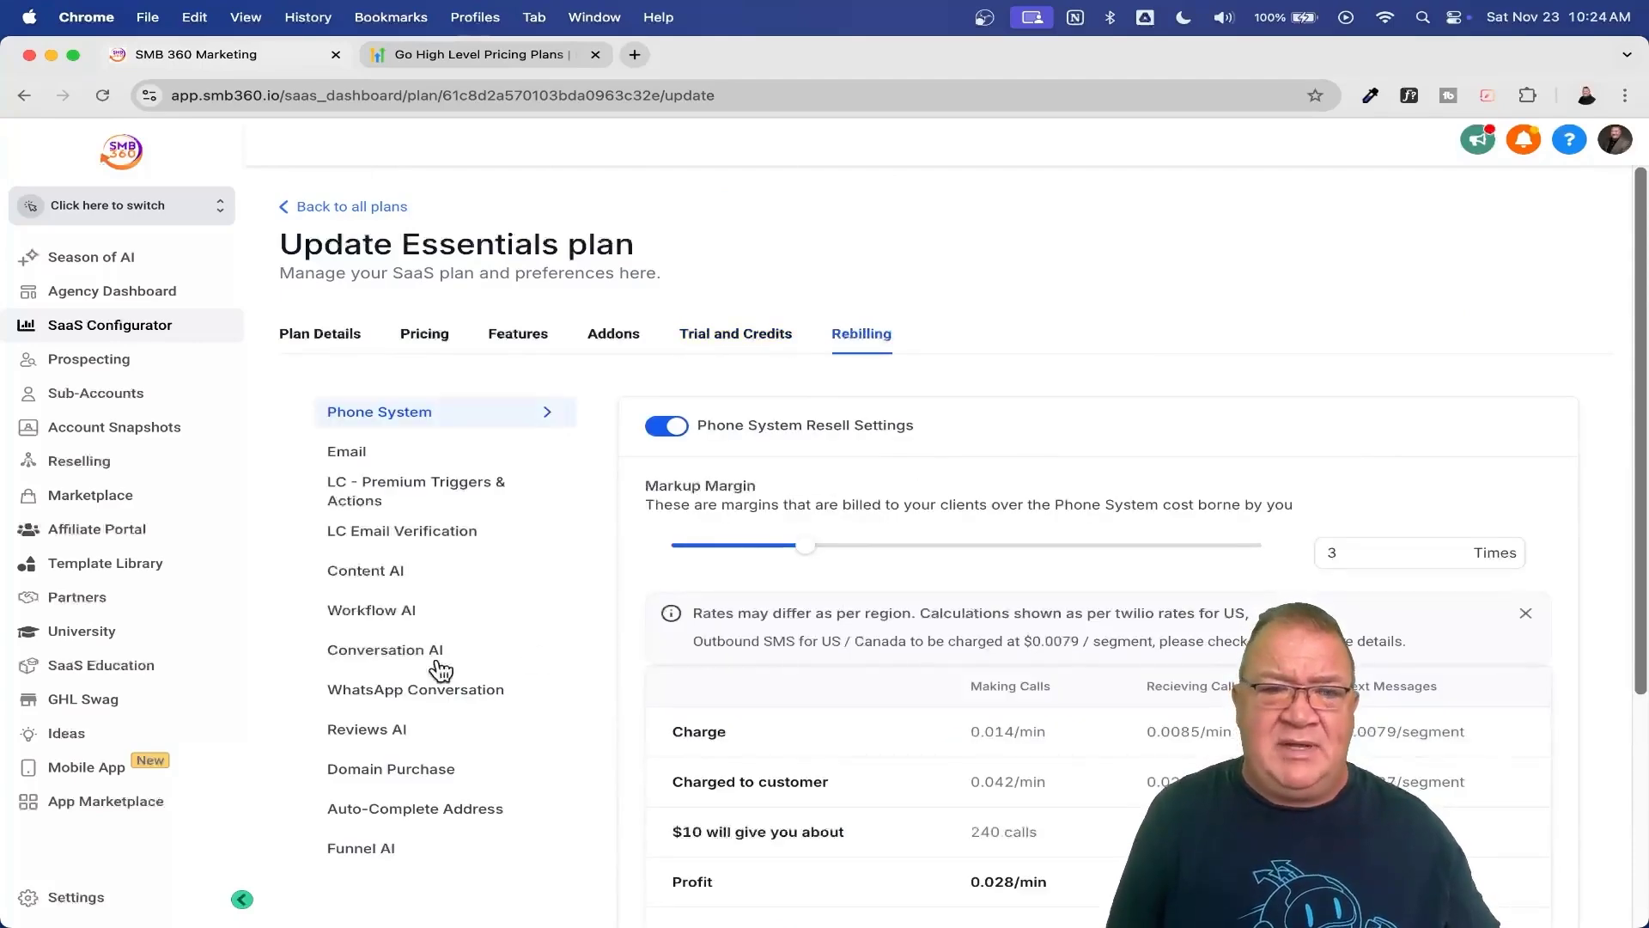
pyautogui.scroll(5, 412, 619)
pyautogui.scroll(-1, 411, 622)
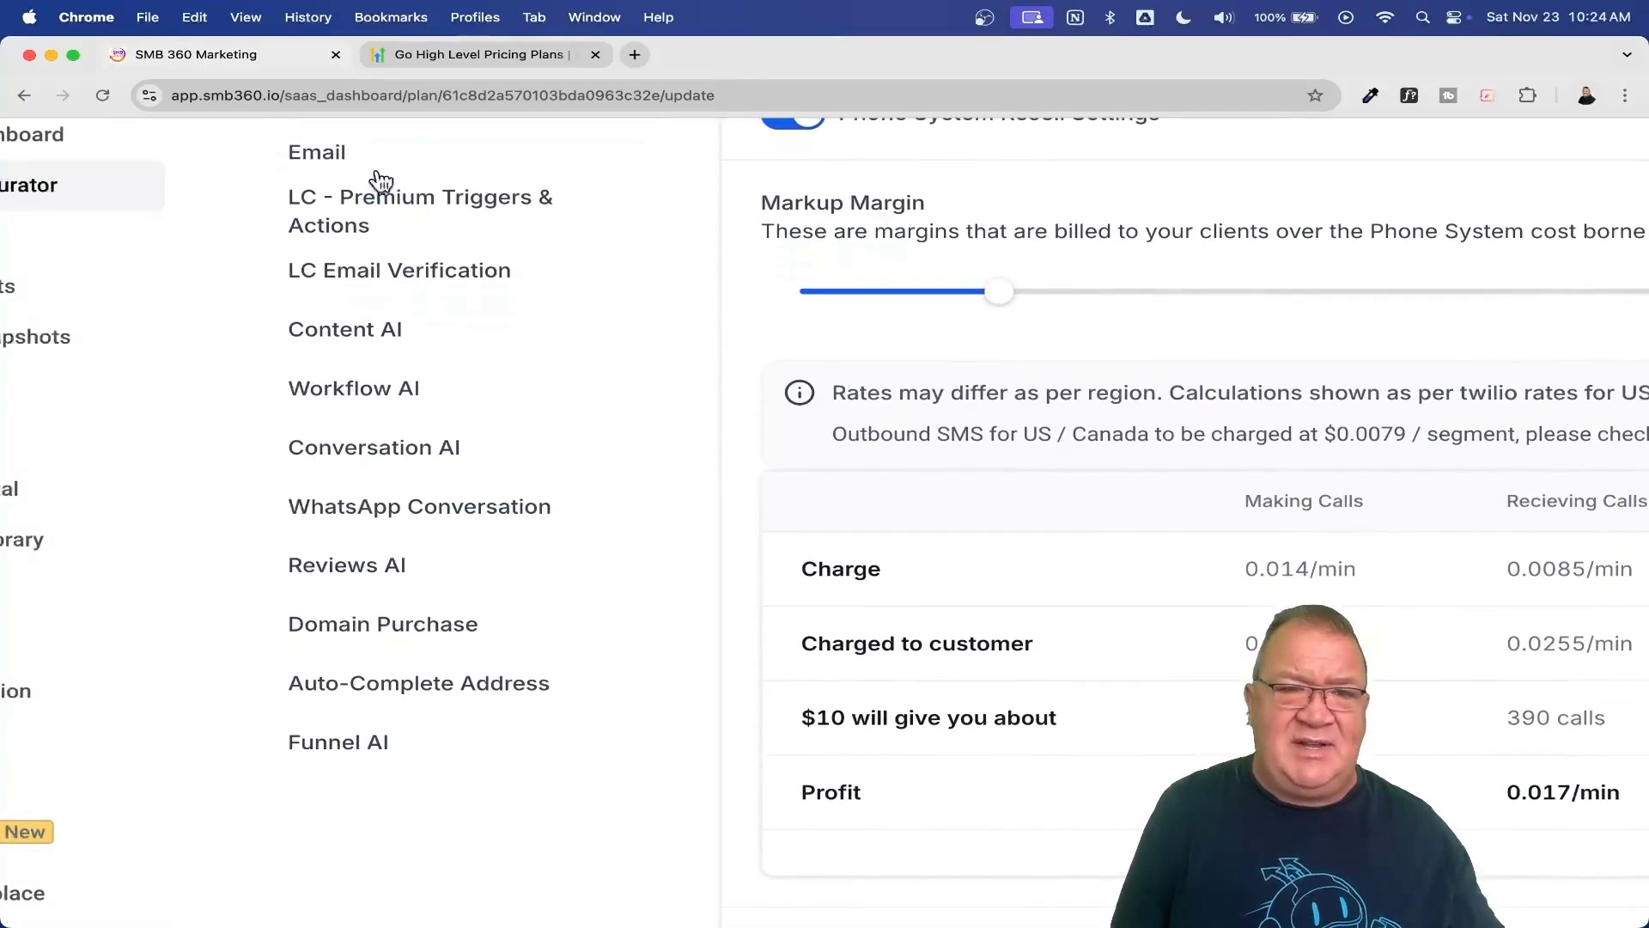
pyautogui.scroll(4, 412, 555)
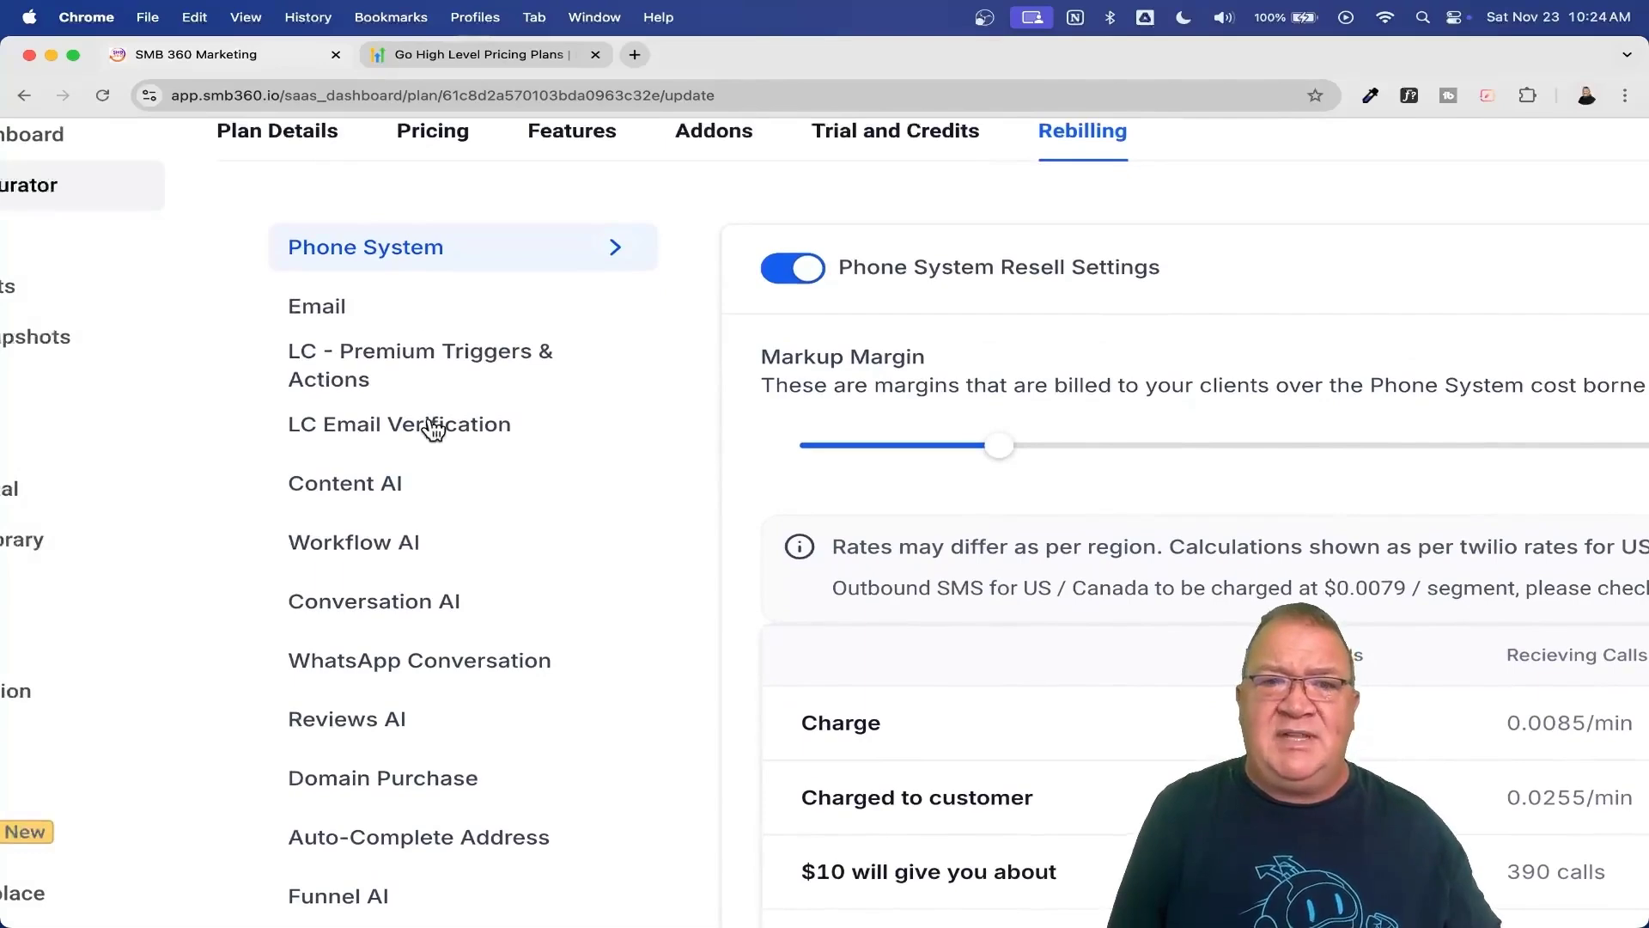
pyautogui.scroll(-2, 434, 429)
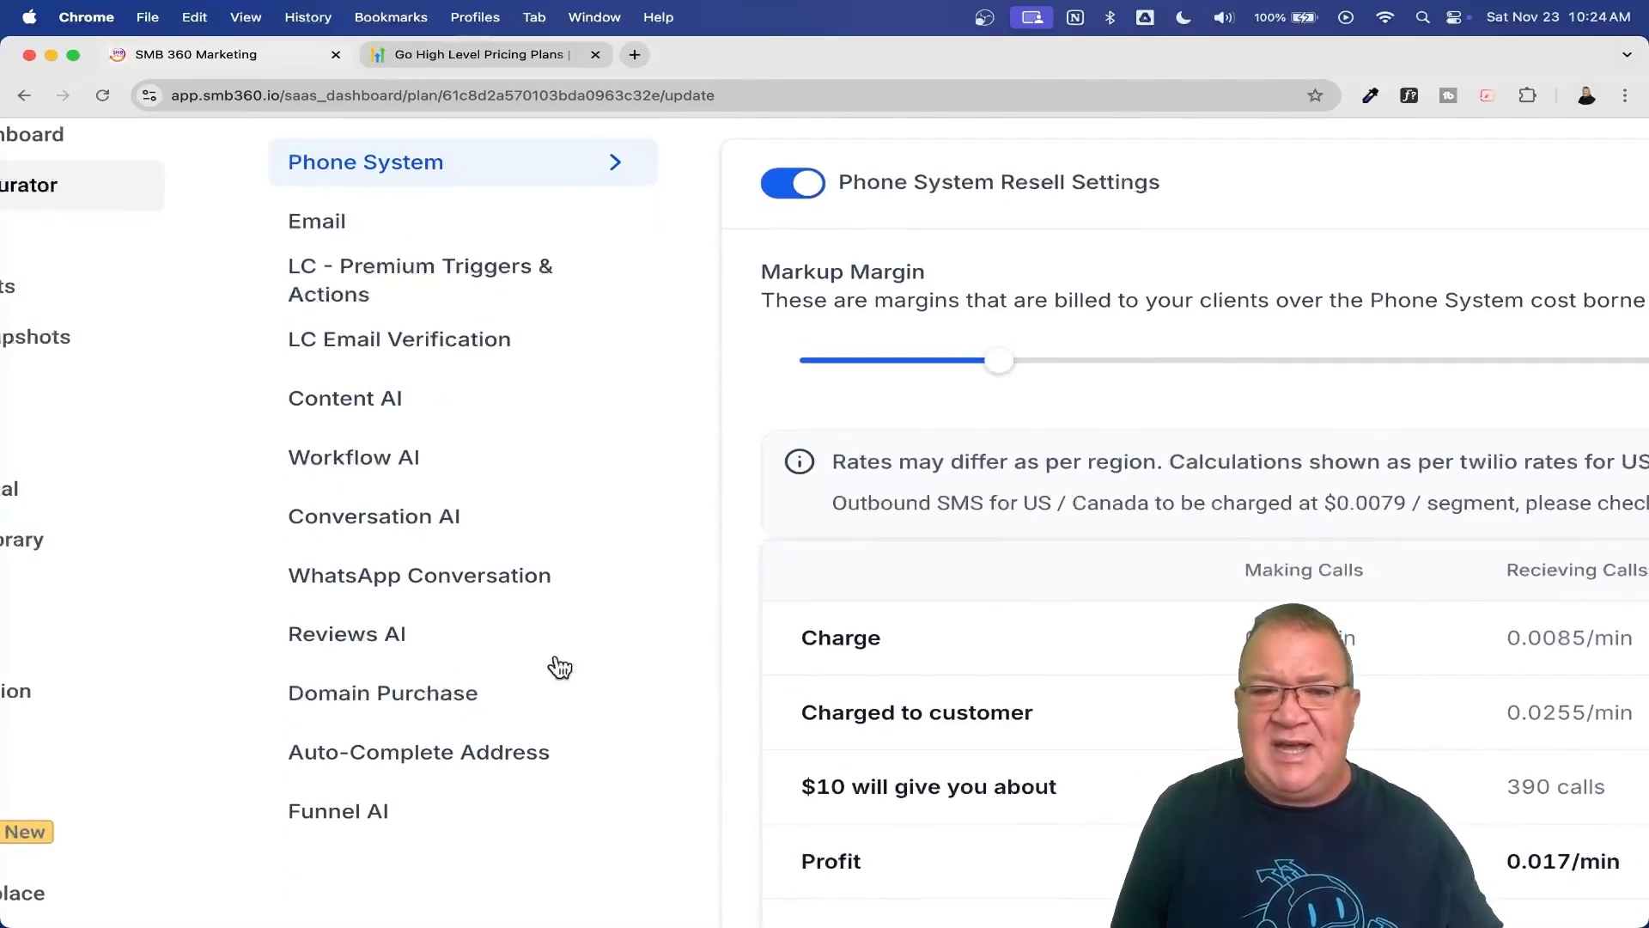
pyautogui.scroll(-5, 975, 606)
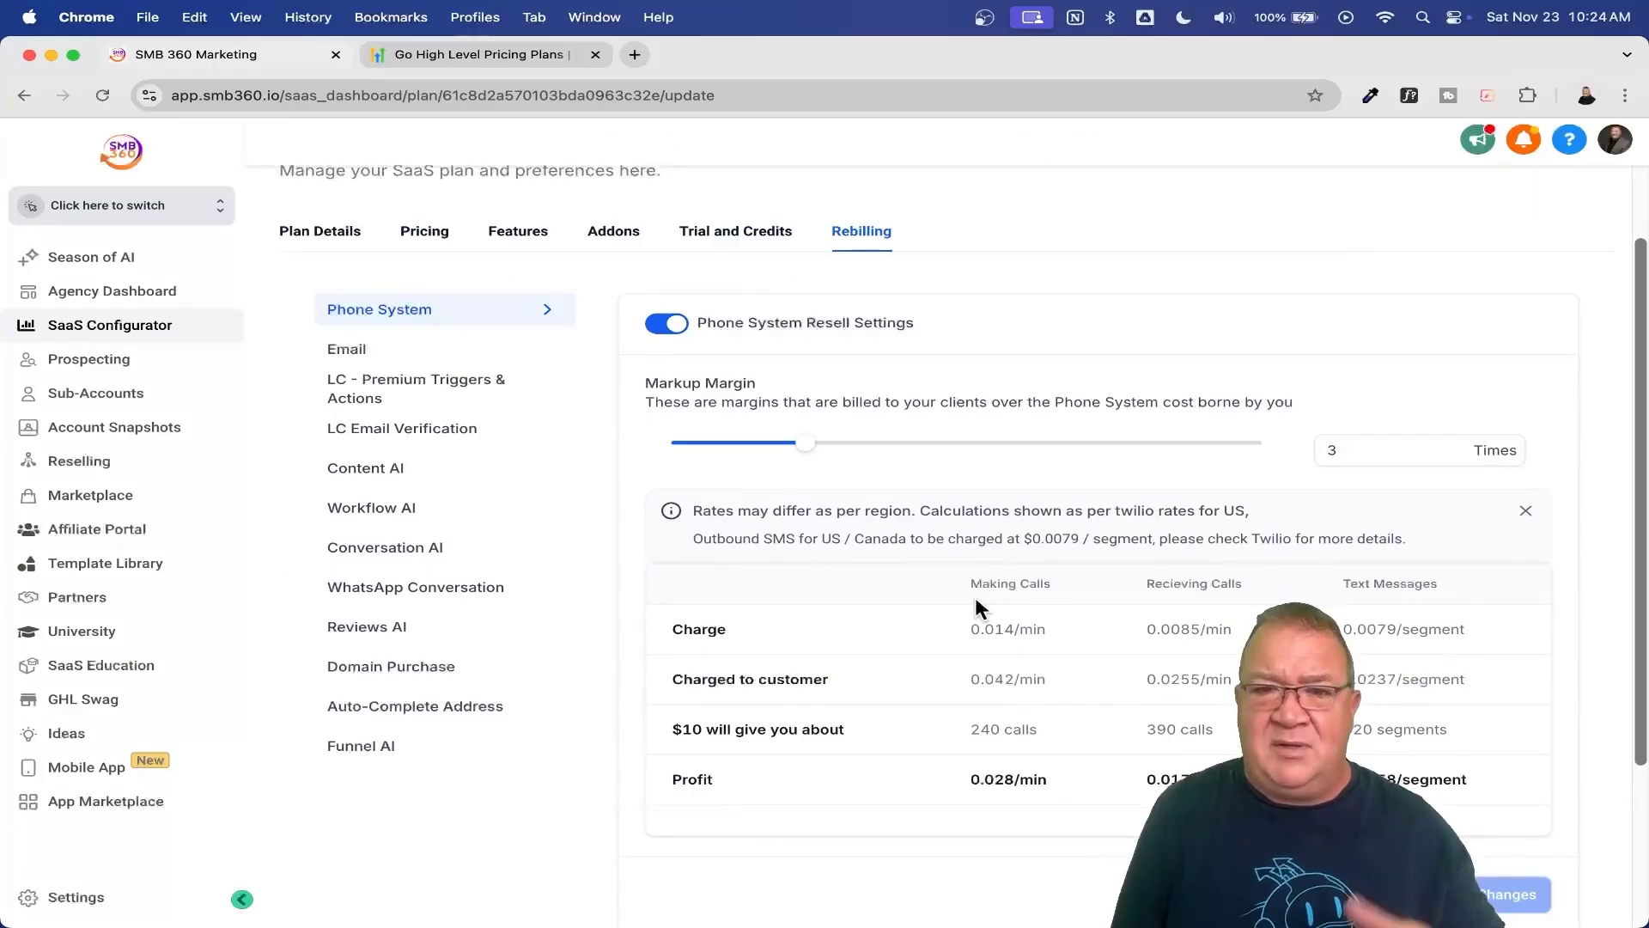
pyautogui.moveTo(802, 455)
pyautogui.scroll(5, 802, 455)
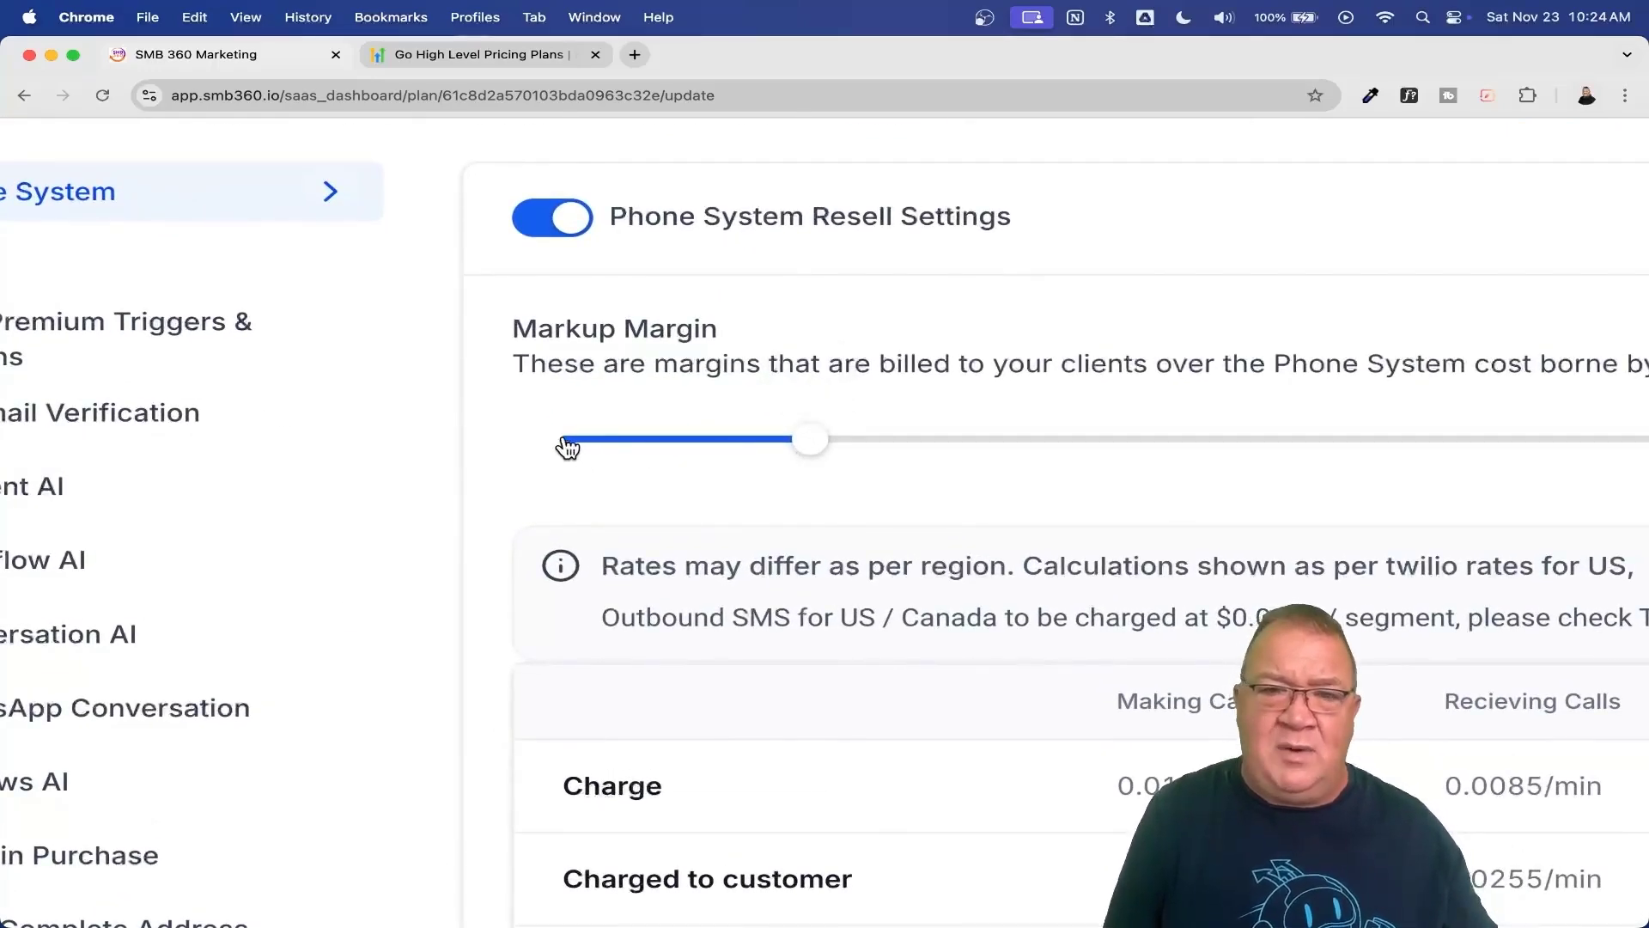
pyautogui.scroll(-5, 1223, 494)
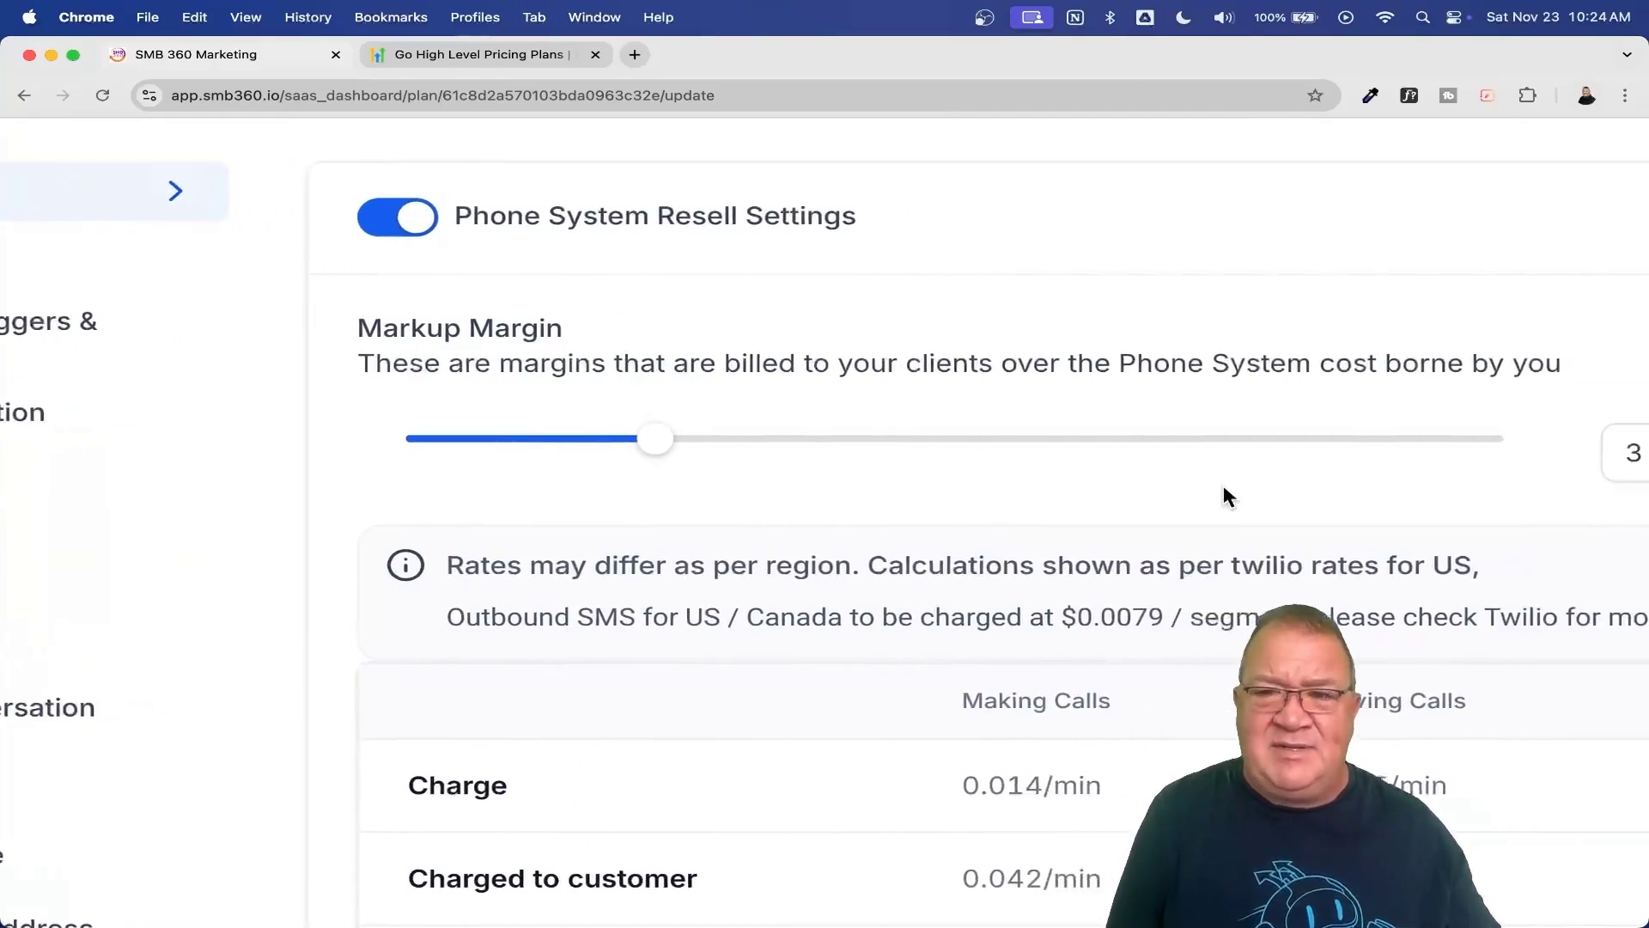
pyautogui.scroll(5, 1164, 541)
pyautogui.scroll(-1, 1165, 543)
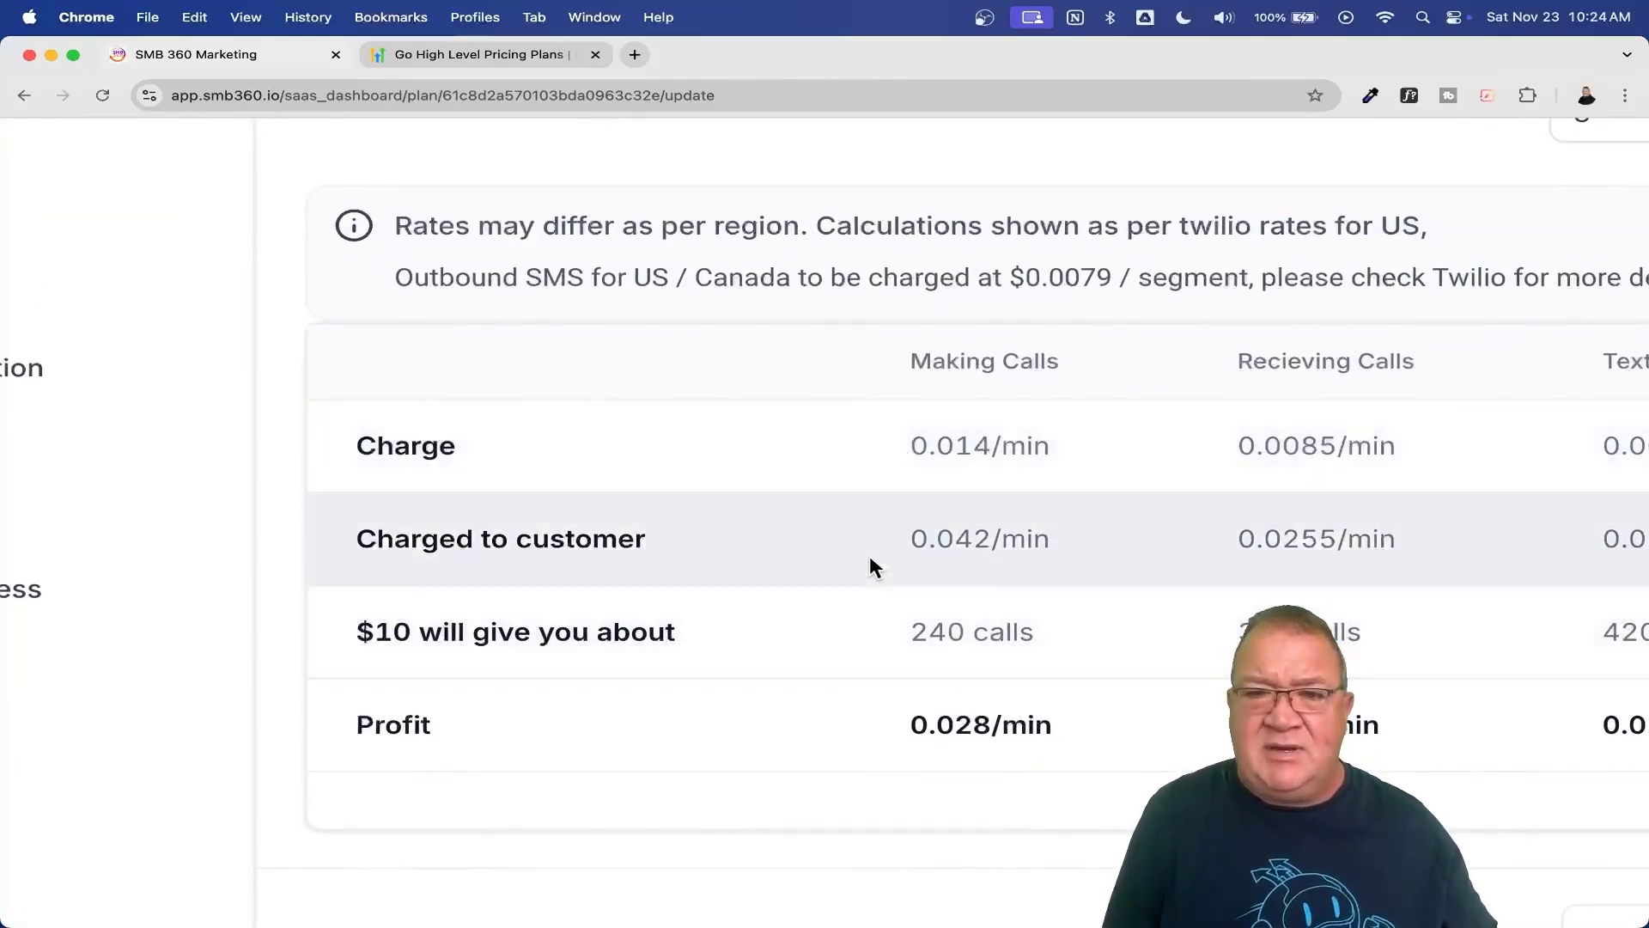
pyautogui.scroll(3, 864, 550)
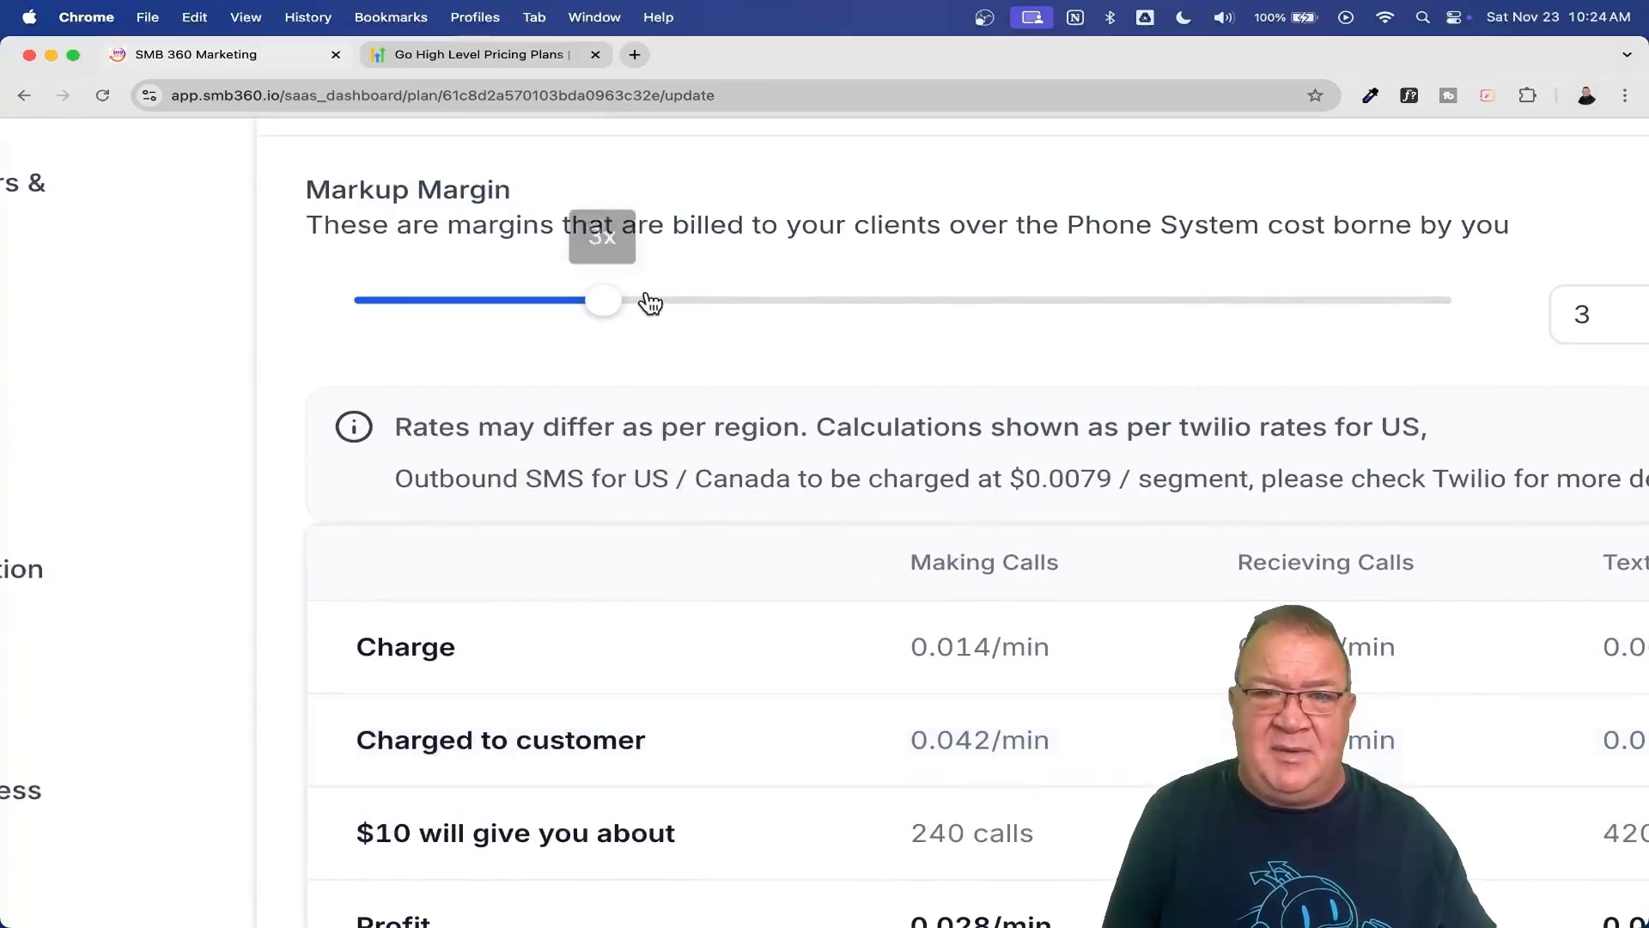
pyautogui.scroll(-3, 1209, 649)
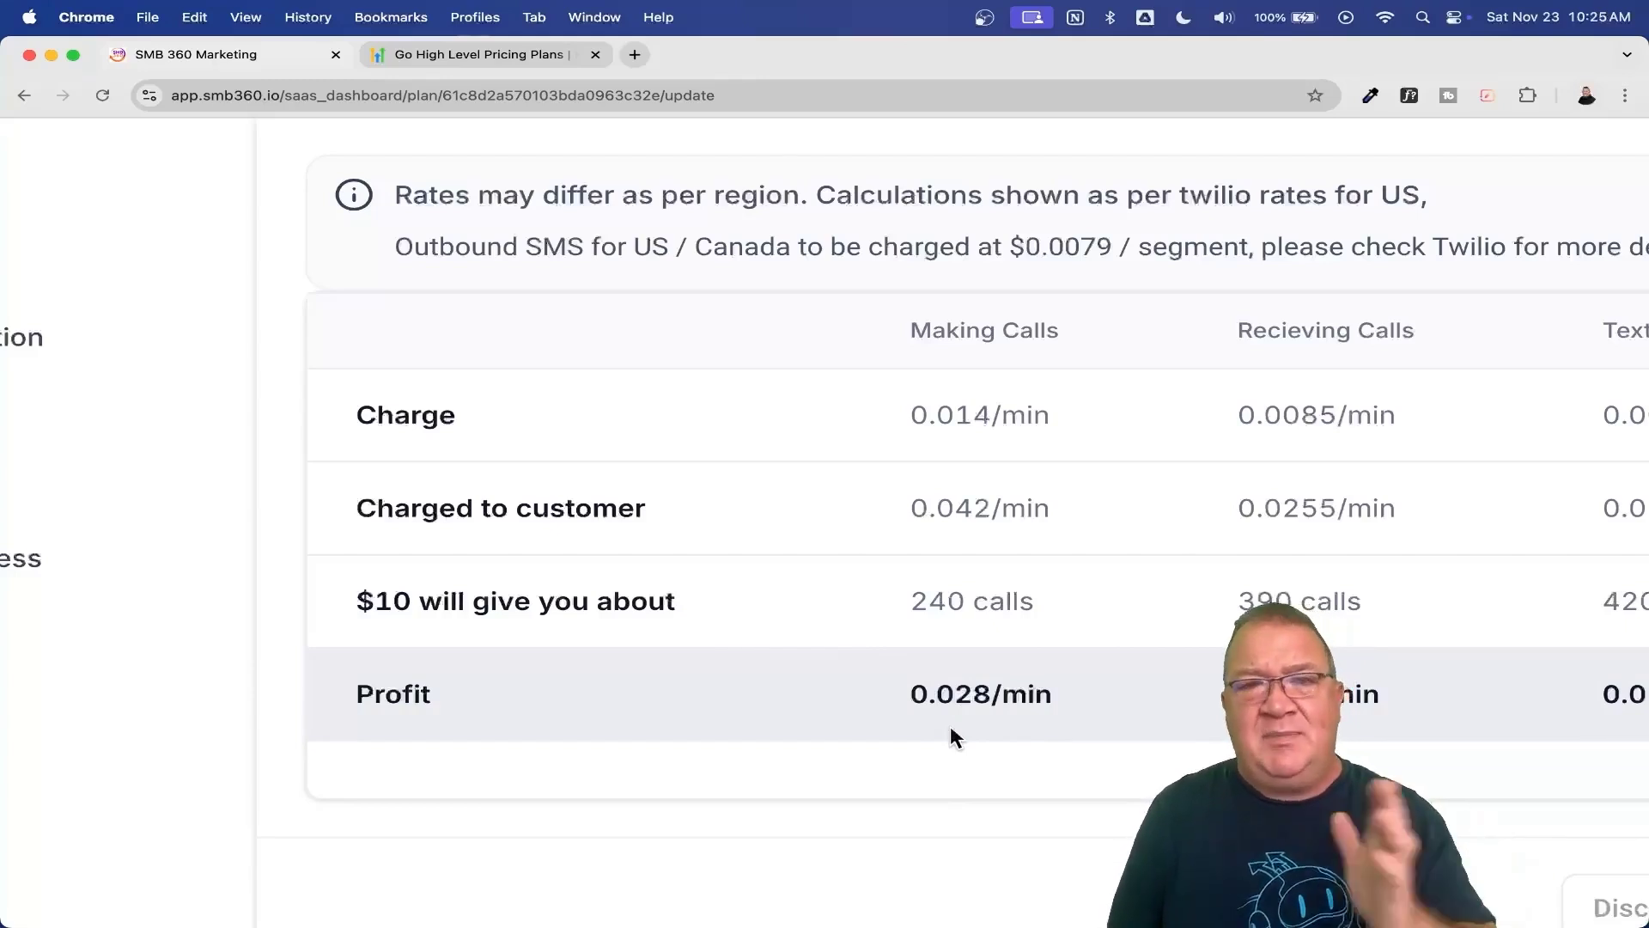
pyautogui.scroll(6, 950, 725)
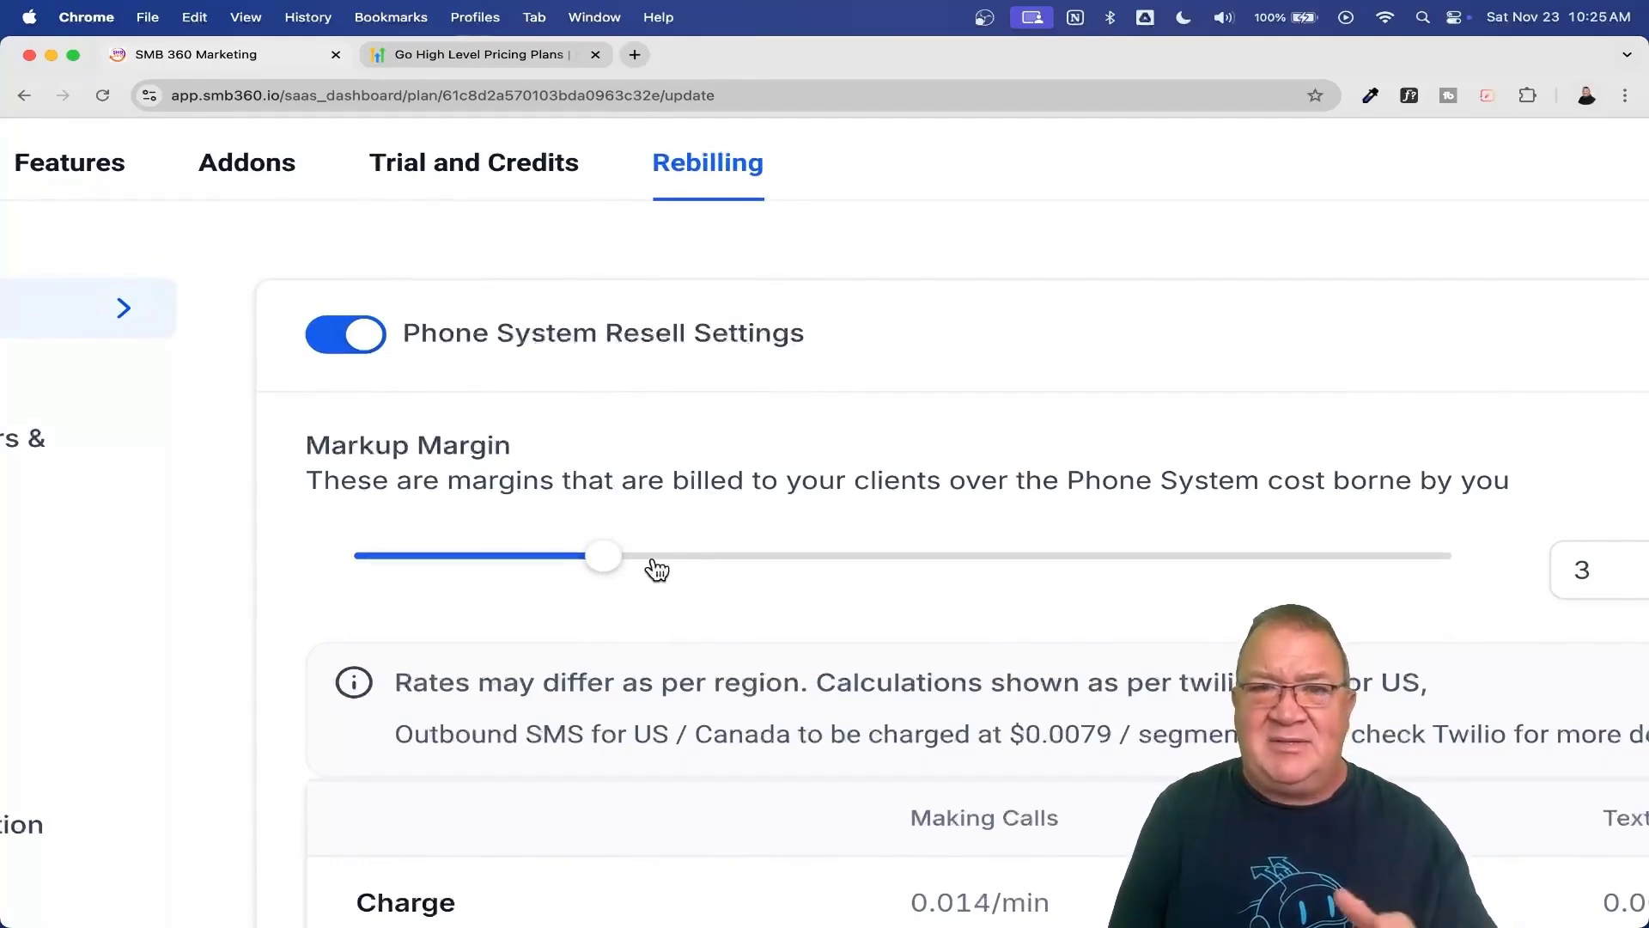
pyautogui.keyDown('ctrl'); pyautogui.scroll(-5, 657, 569); pyautogui.keyUp('ctrl')
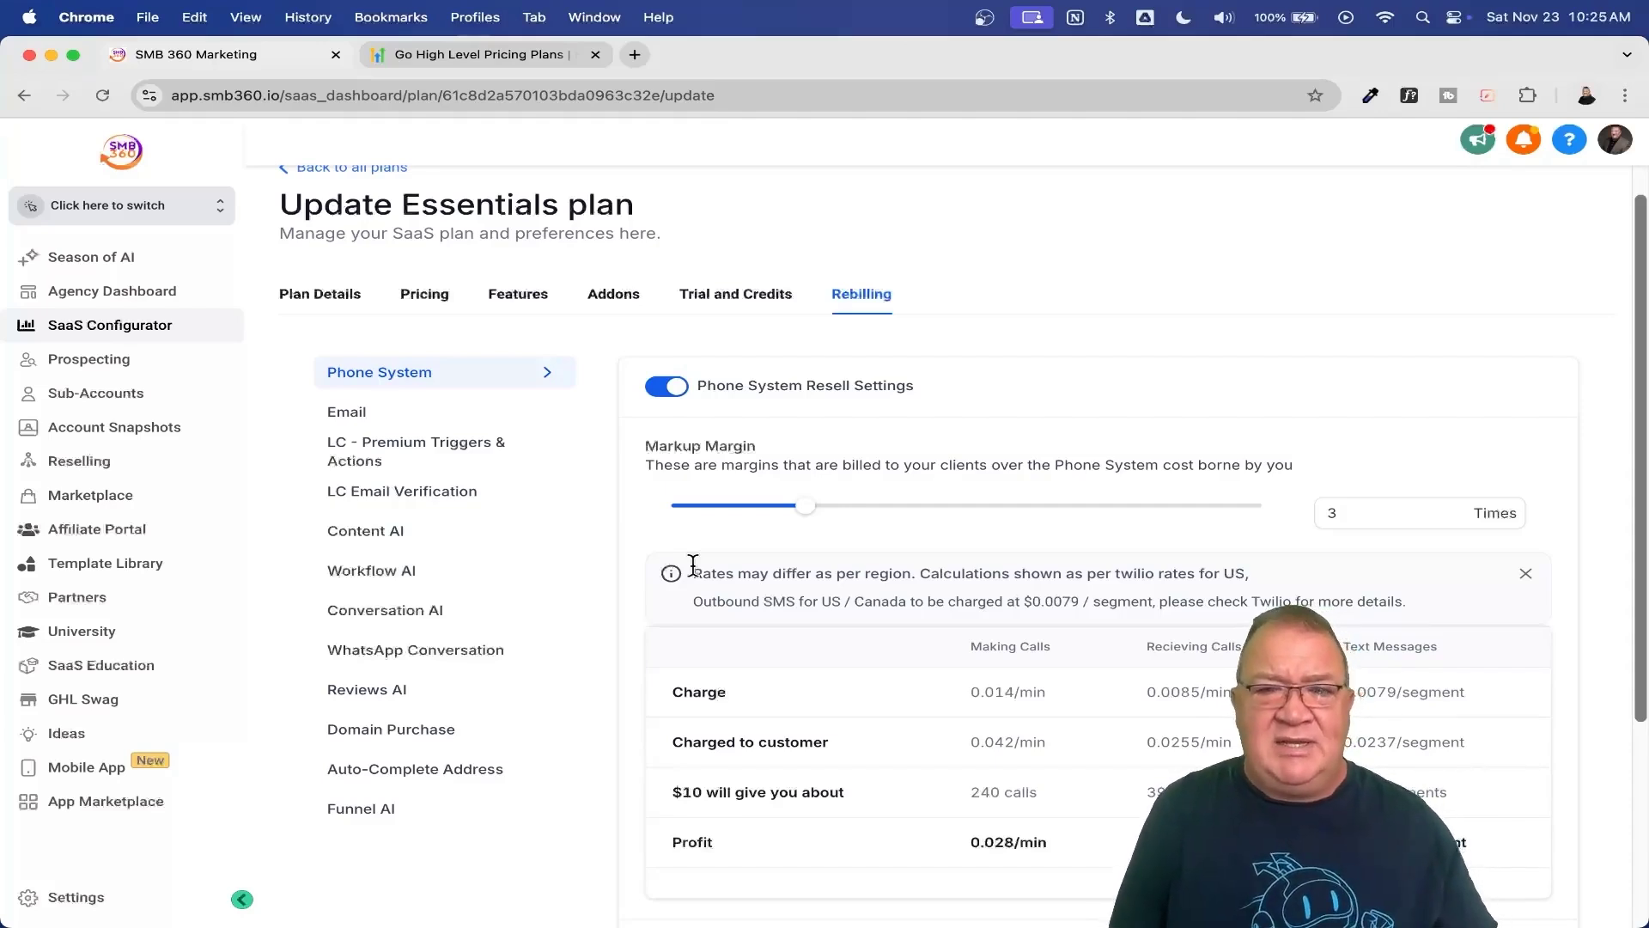
pyautogui.scroll(5, 1018, 687)
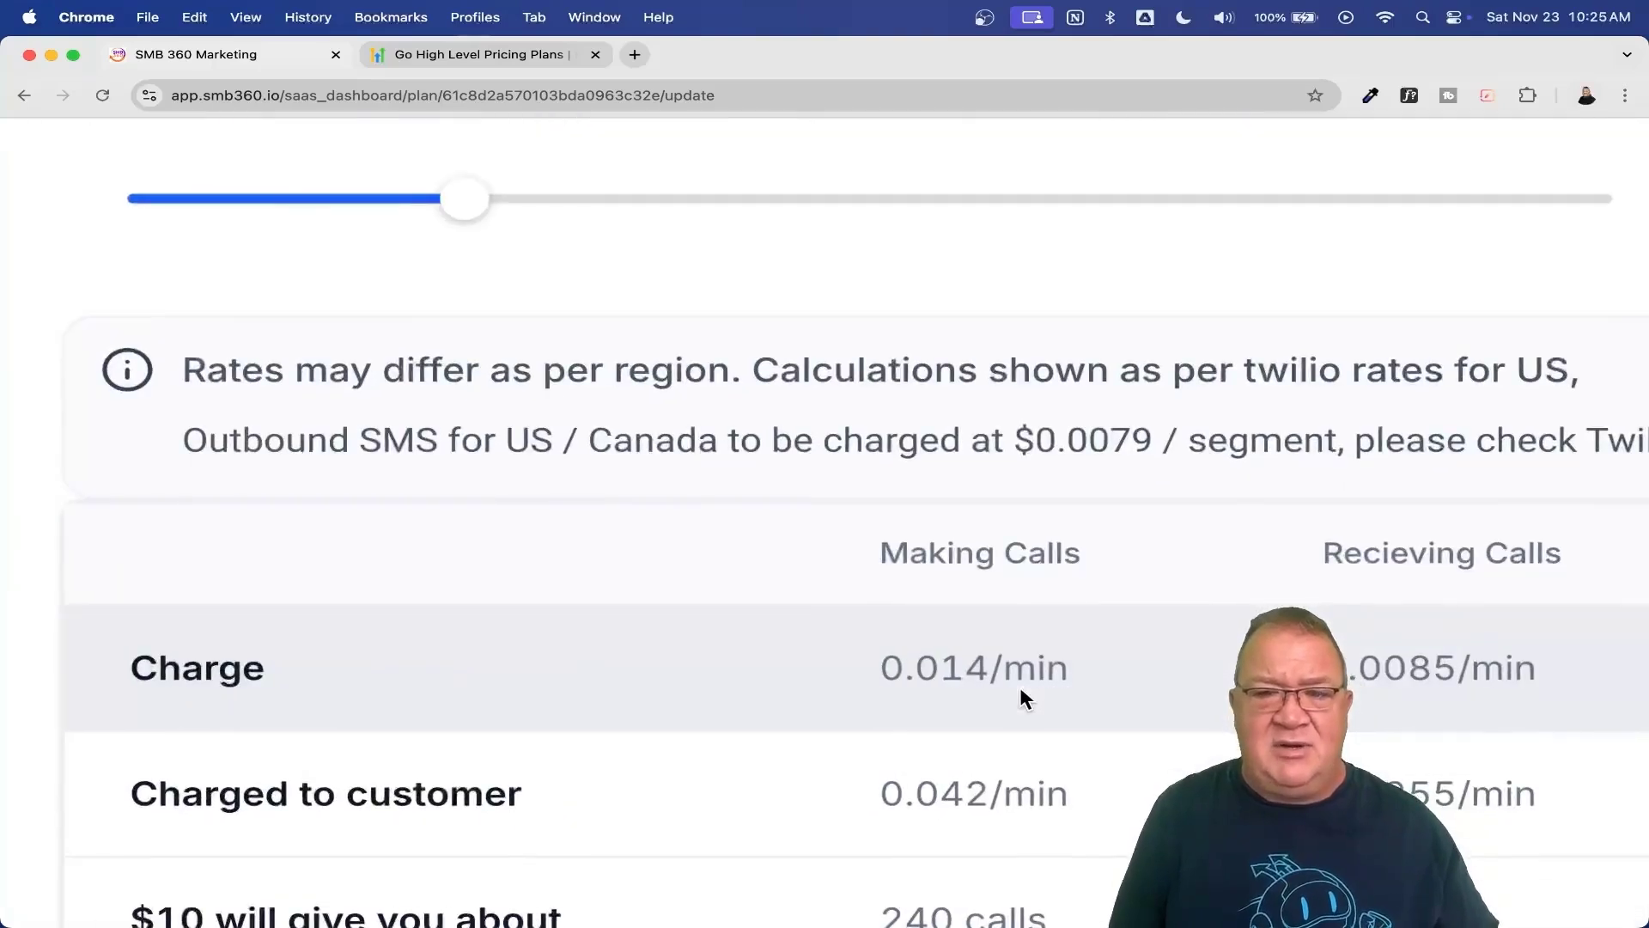
pyautogui.scroll(-5, 1019, 694)
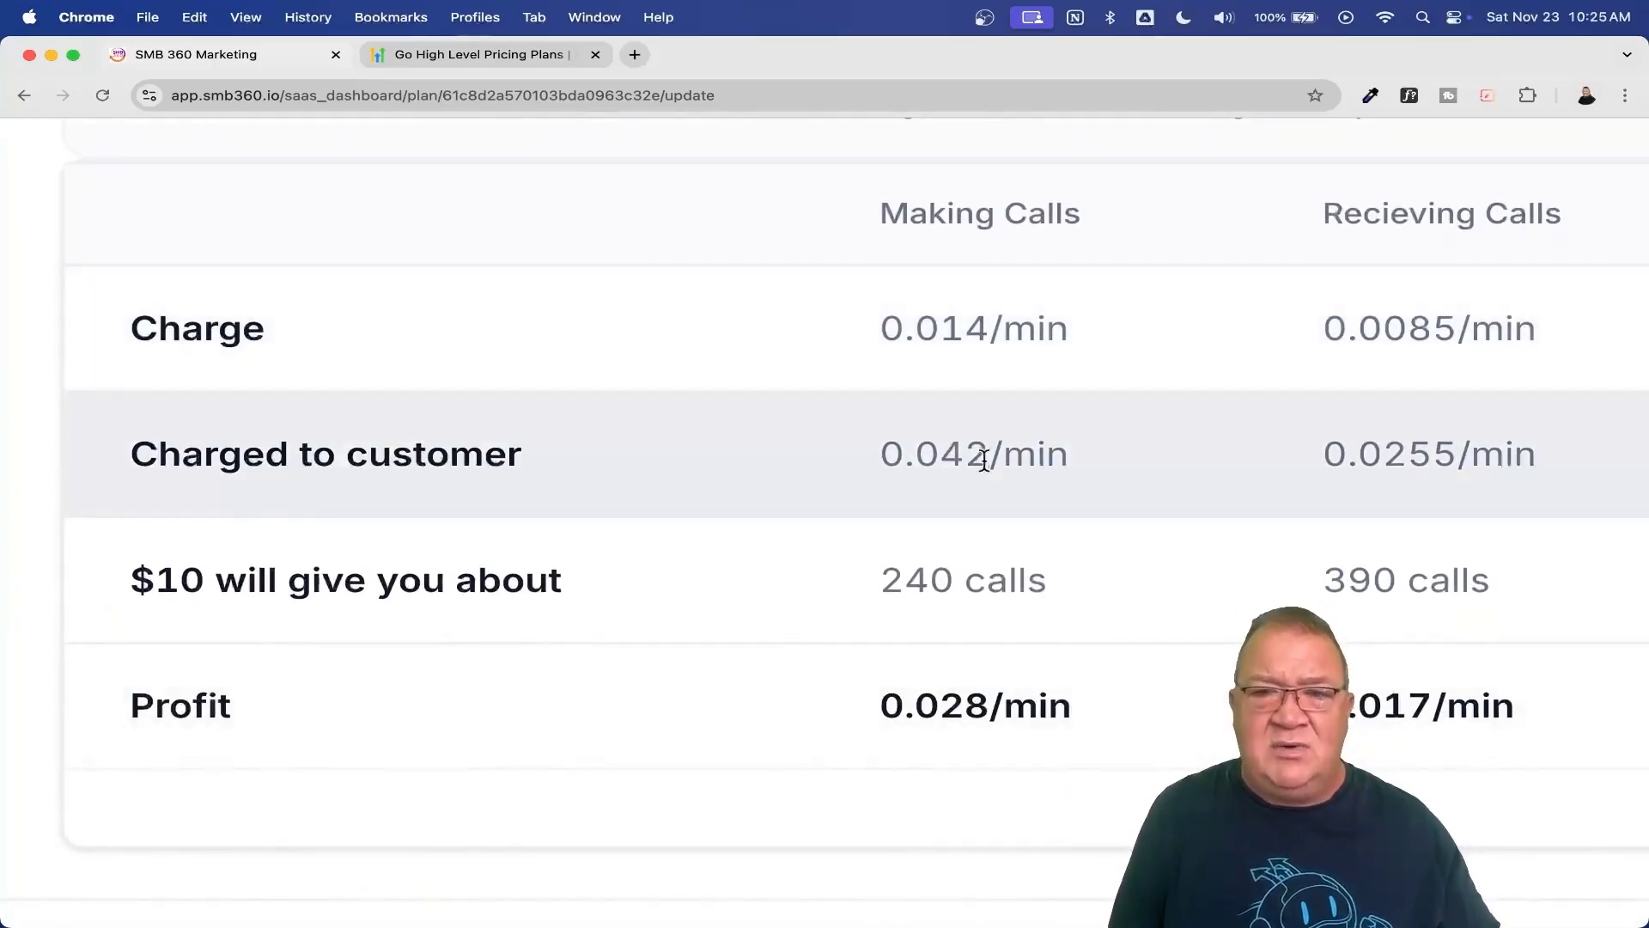
pyautogui.moveTo(865, 457); pyautogui.dragTo(1067, 455)
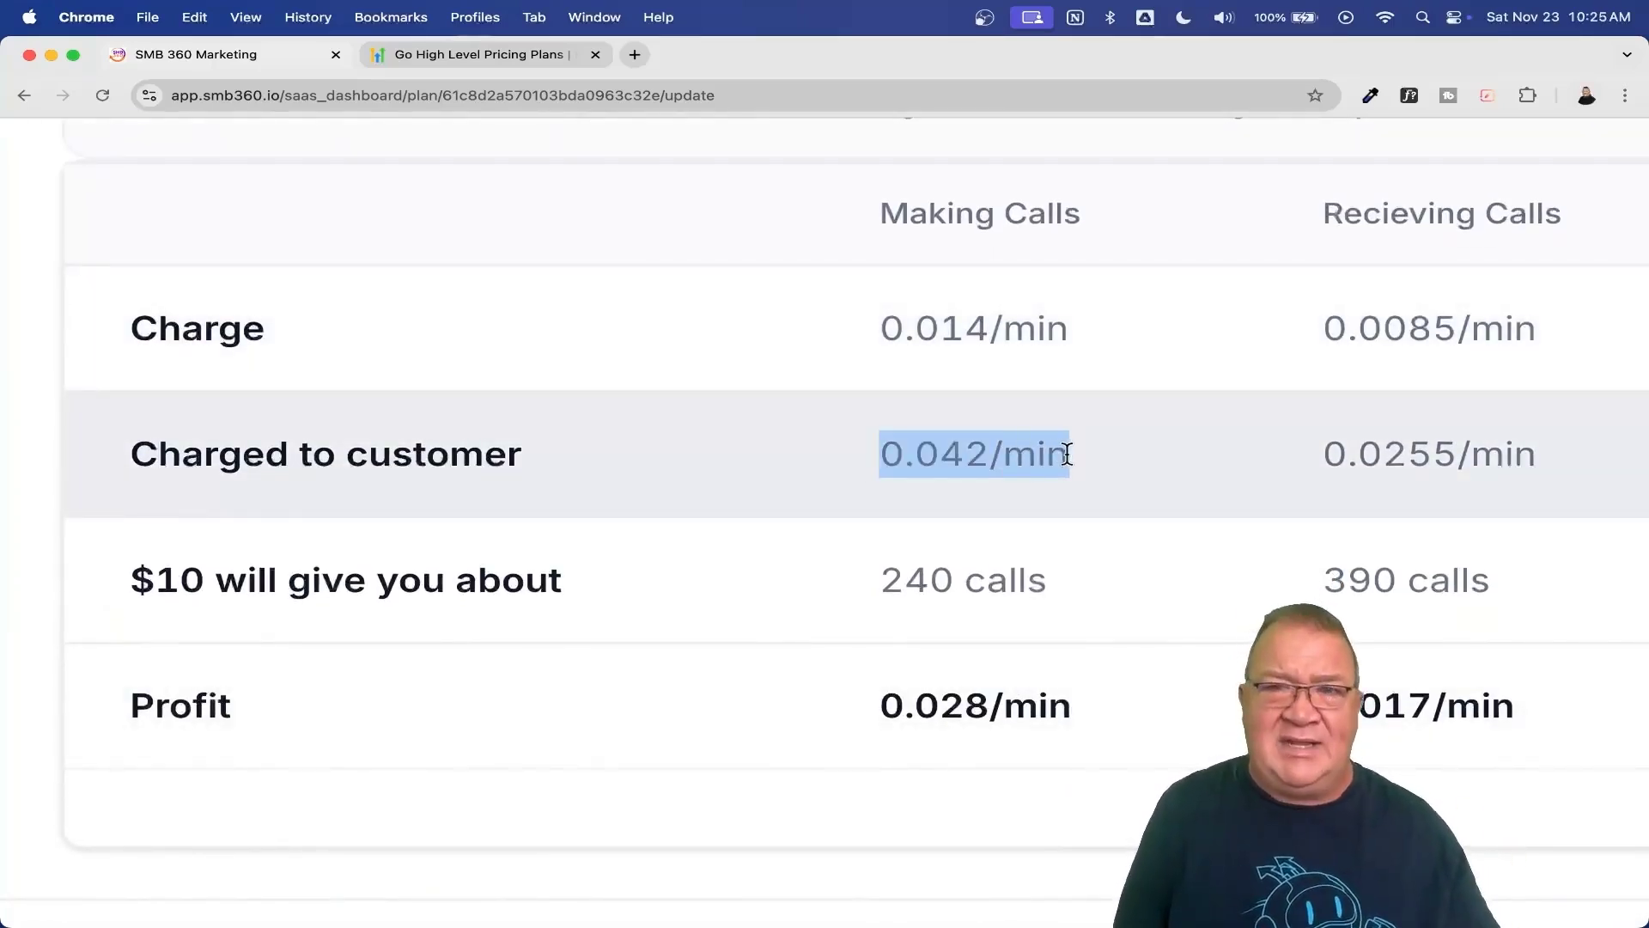
pyautogui.scroll(-5, 1067, 455)
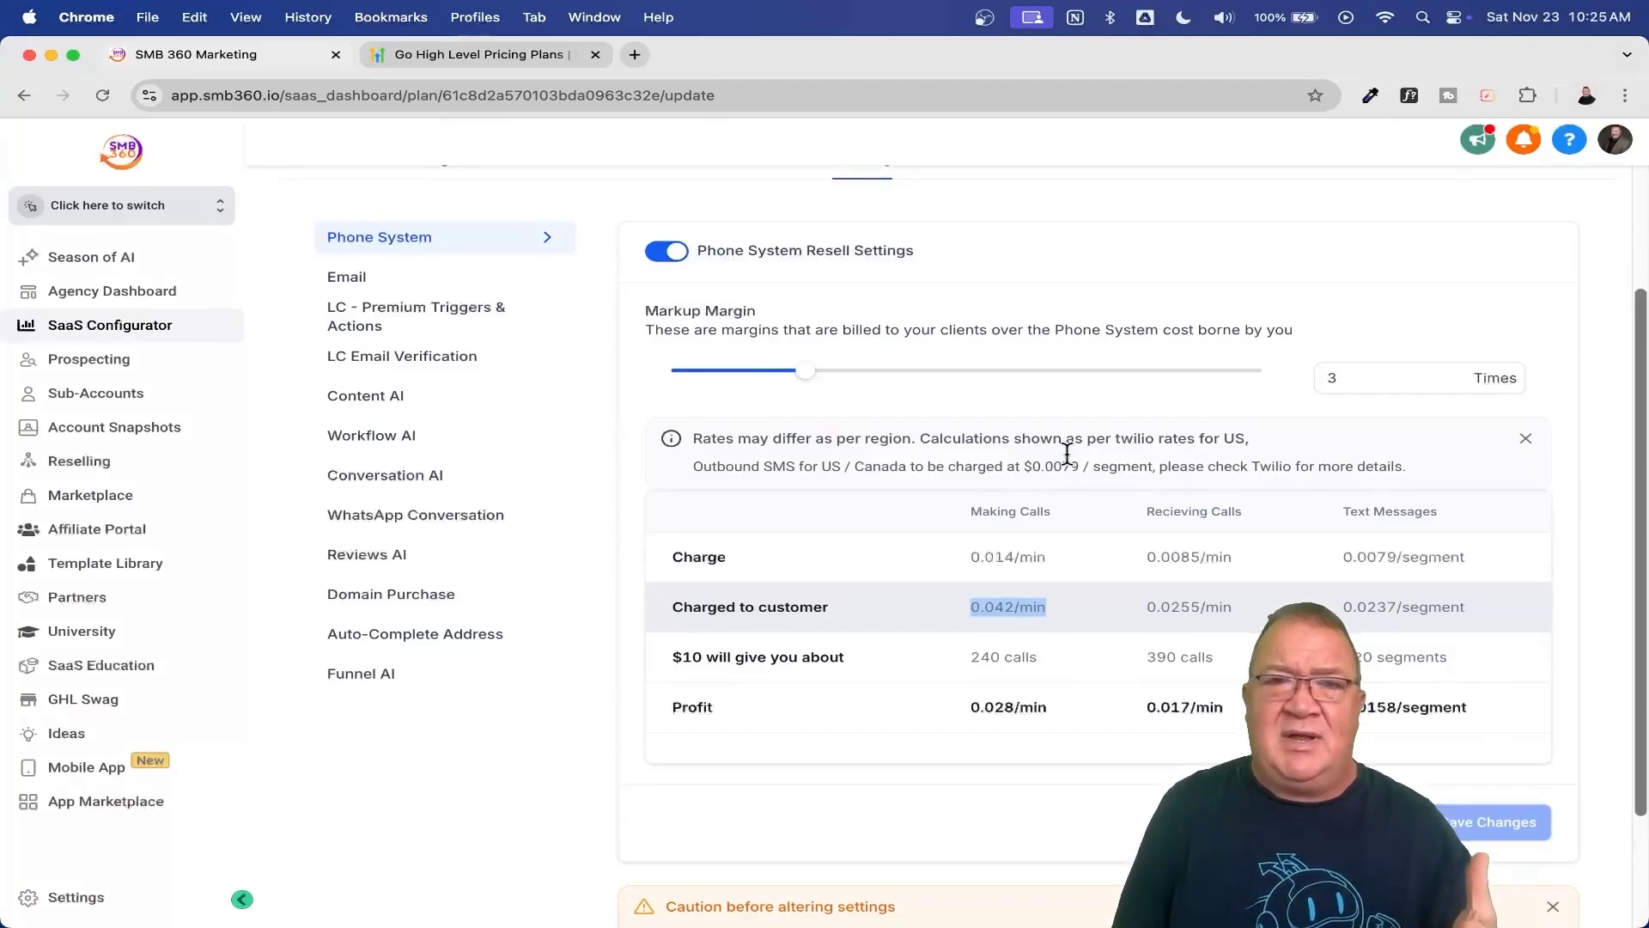